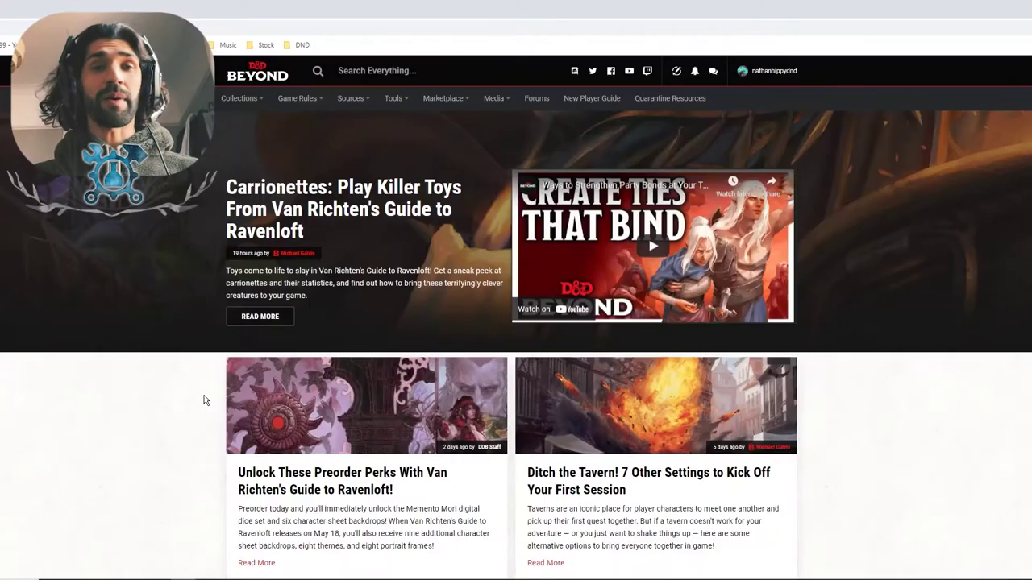
Go to My Characters and open the sheet of Krummor, the level 1 Rock Gnome Artificer
{"action": "mouse_move", "coordinate": [239, 99]}
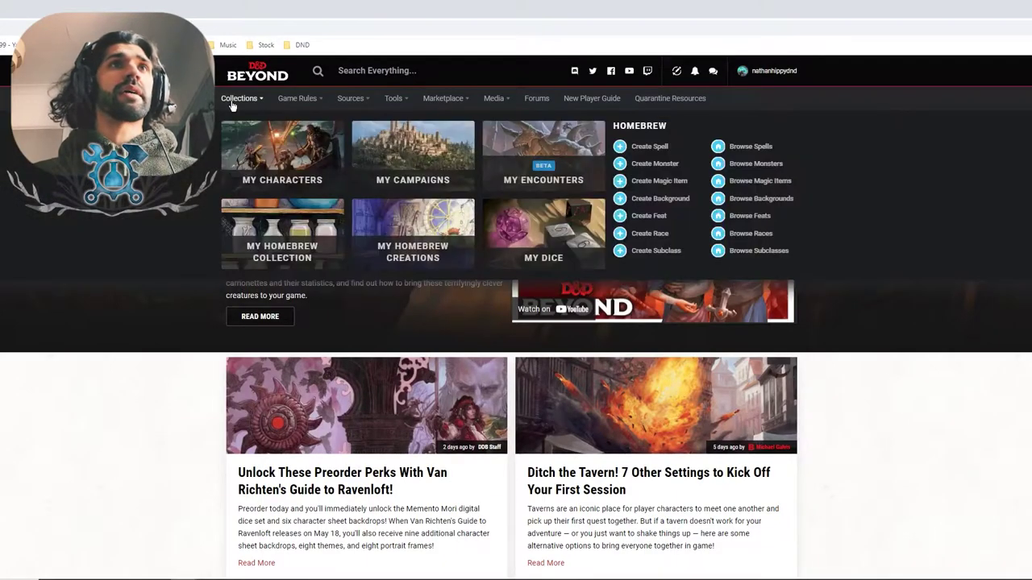
{"action": "left_click", "coordinate": [293, 154]}
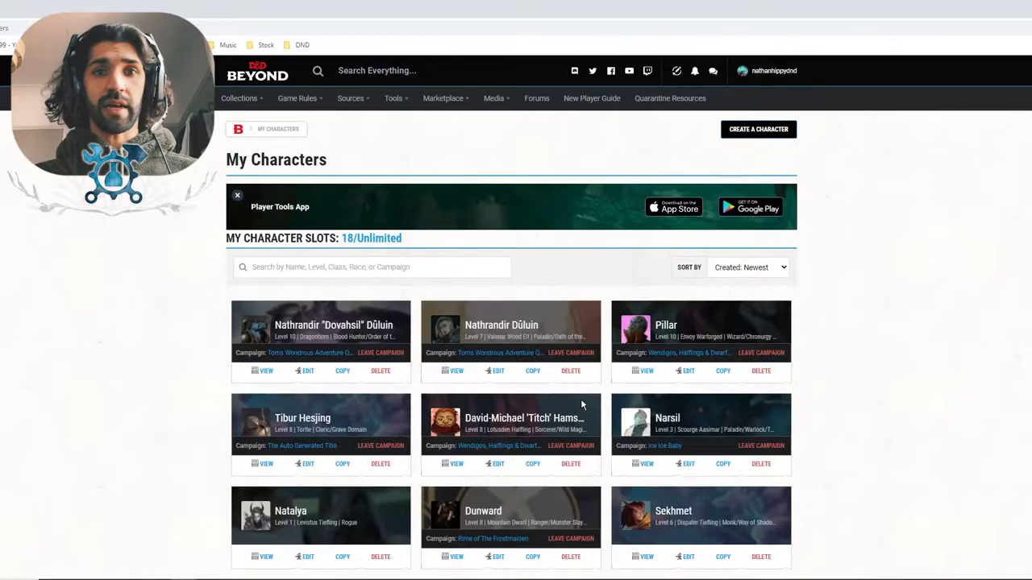
{"action": "scroll", "coordinate": [557, 403], "scroll_direction": "down", "scroll_amount": 7}
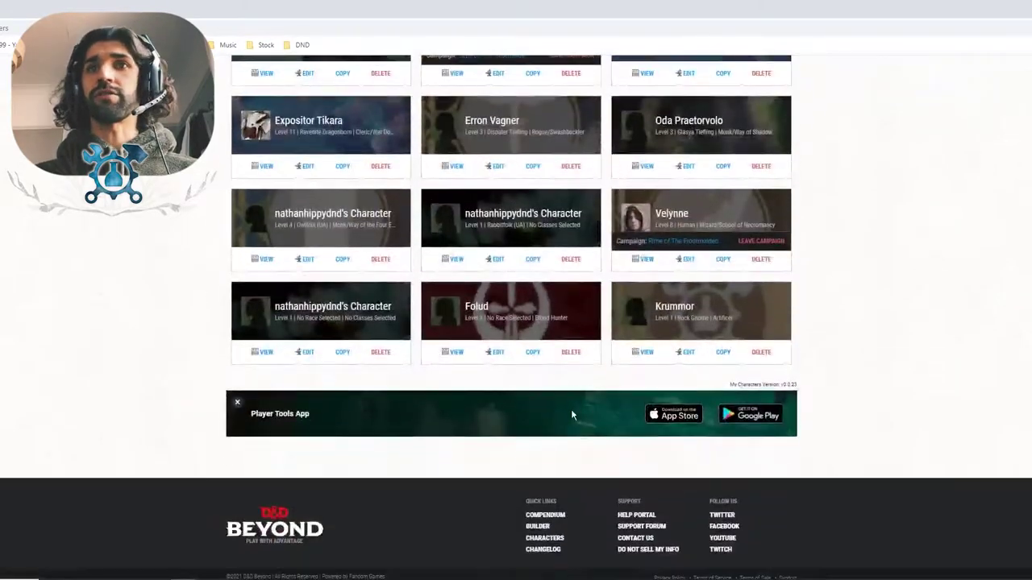
{"action": "left_click", "coordinate": [648, 355]}
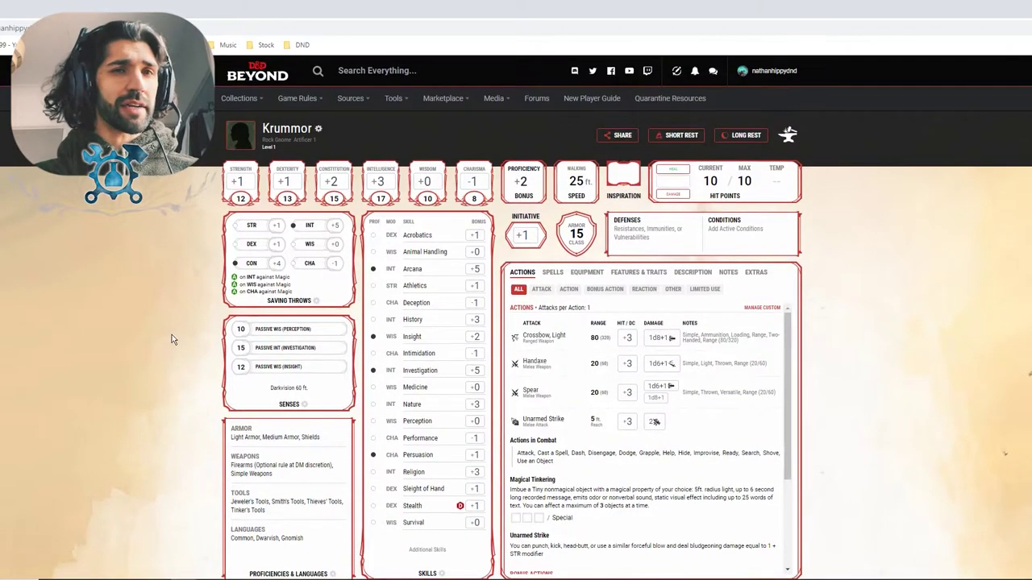
{"action": "left_click", "coordinate": [636, 273]}
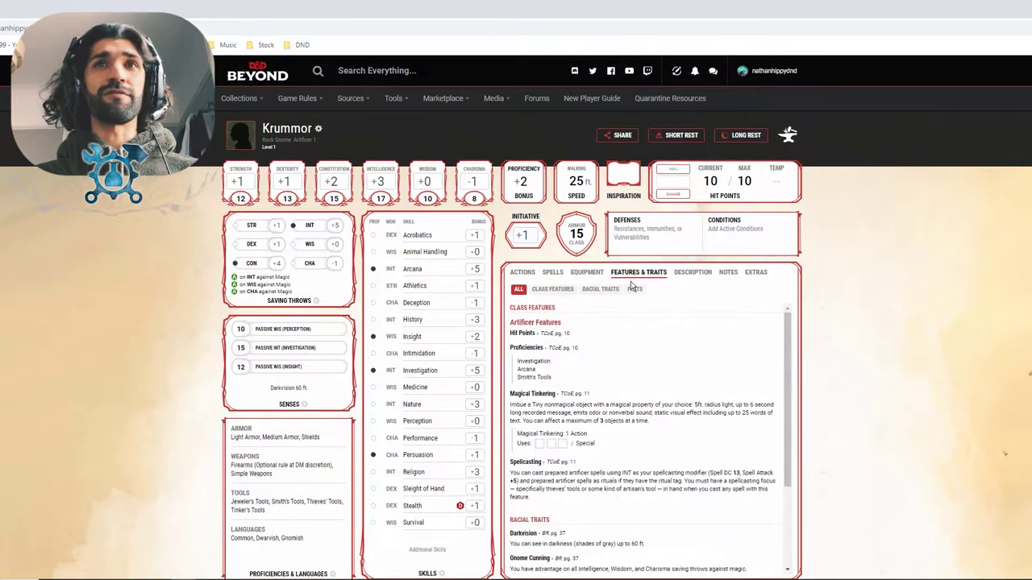
{"action": "left_click", "coordinate": [552, 272]}
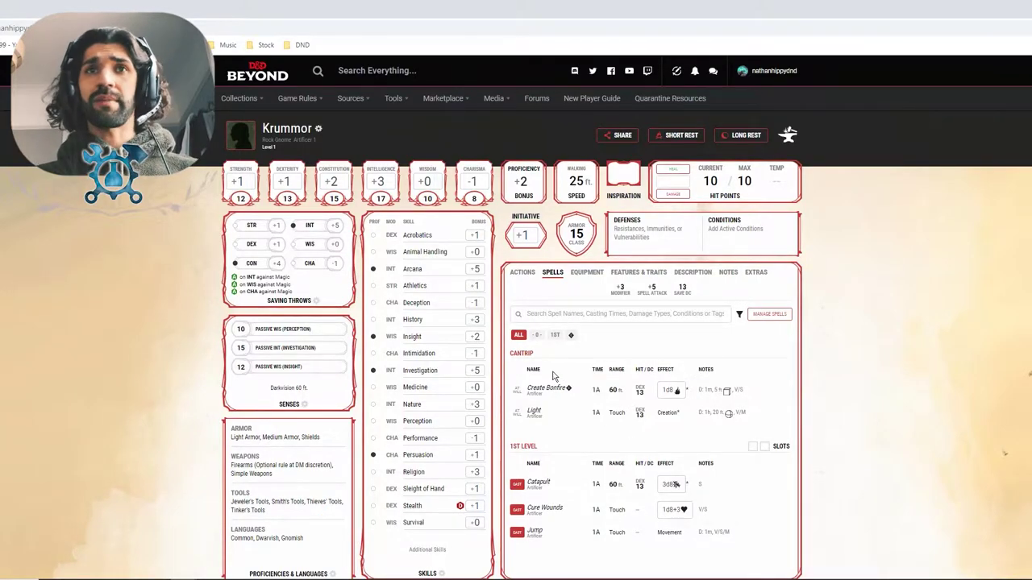
{"action": "left_click", "coordinate": [522, 272]}
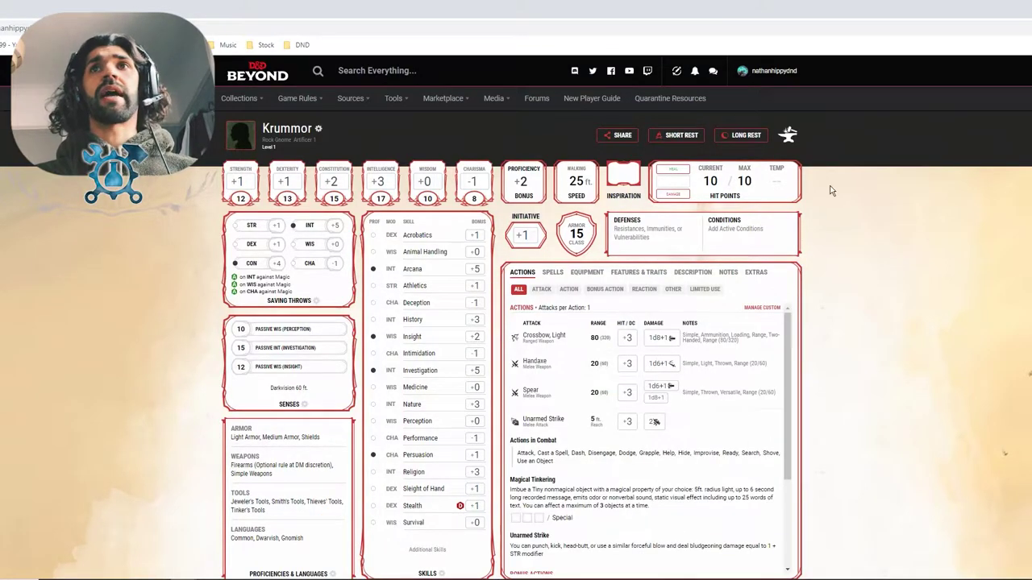
In Krummor's builder, set the Artificer class to level 3 (24 max hit points, 3d8 hit dice)
{"action": "left_click", "coordinate": [787, 138]}
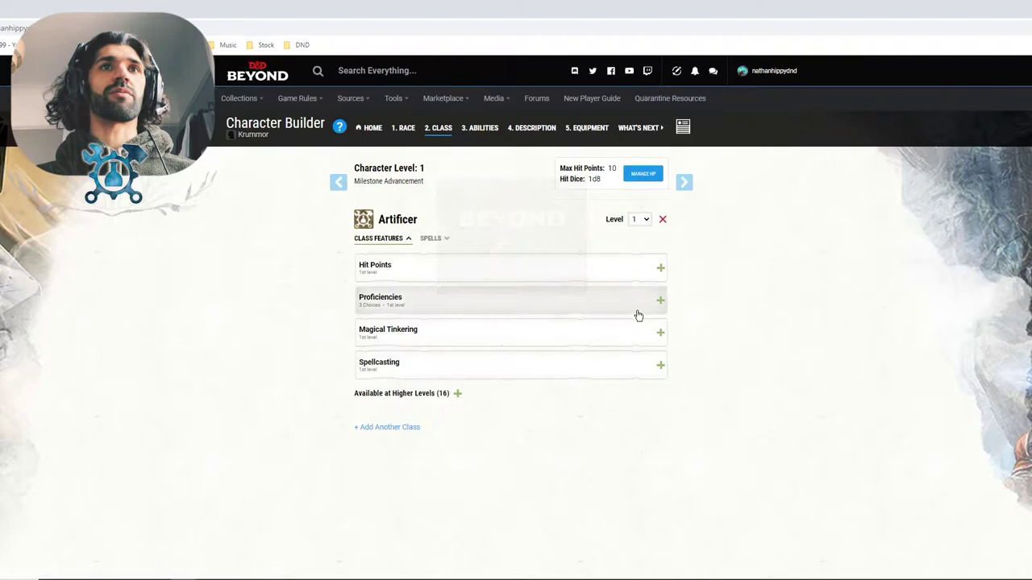
{"action": "left_click", "coordinate": [636, 222]}
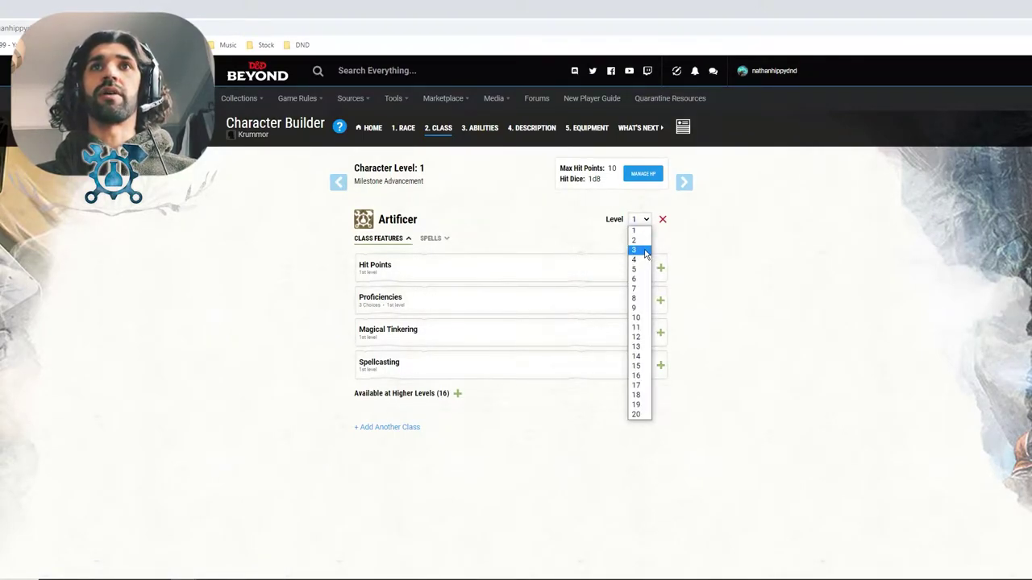
{"action": "left_click", "coordinate": [644, 250]}
{"action": "scroll", "coordinate": [299, 294], "scroll_direction": "down", "scroll_amount": 1}
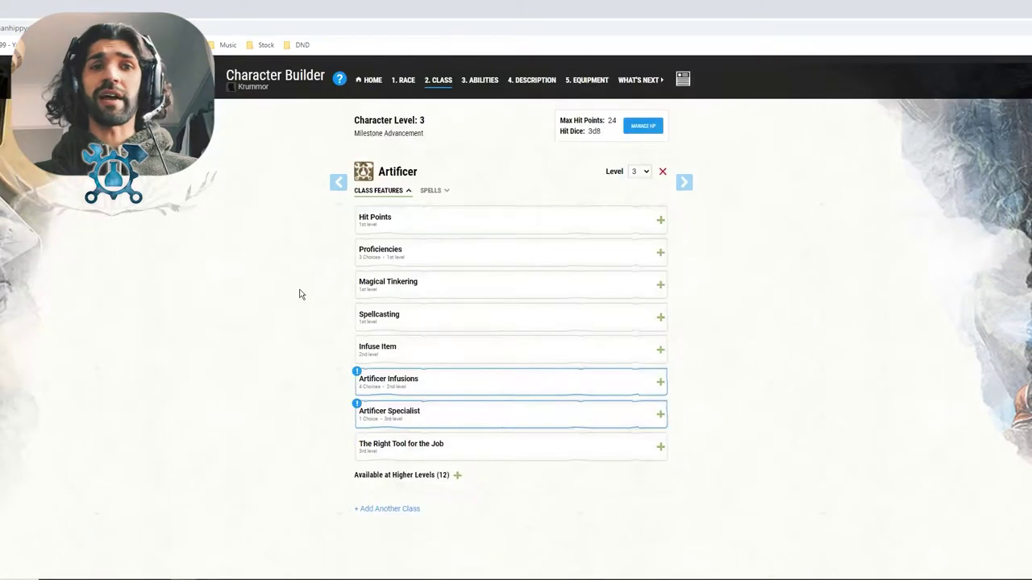
{"action": "left_click", "coordinate": [431, 356]}
{"action": "scroll", "coordinate": [341, 349], "scroll_direction": "down", "scroll_amount": 1}
{"action": "left_click", "coordinate": [368, 341]}
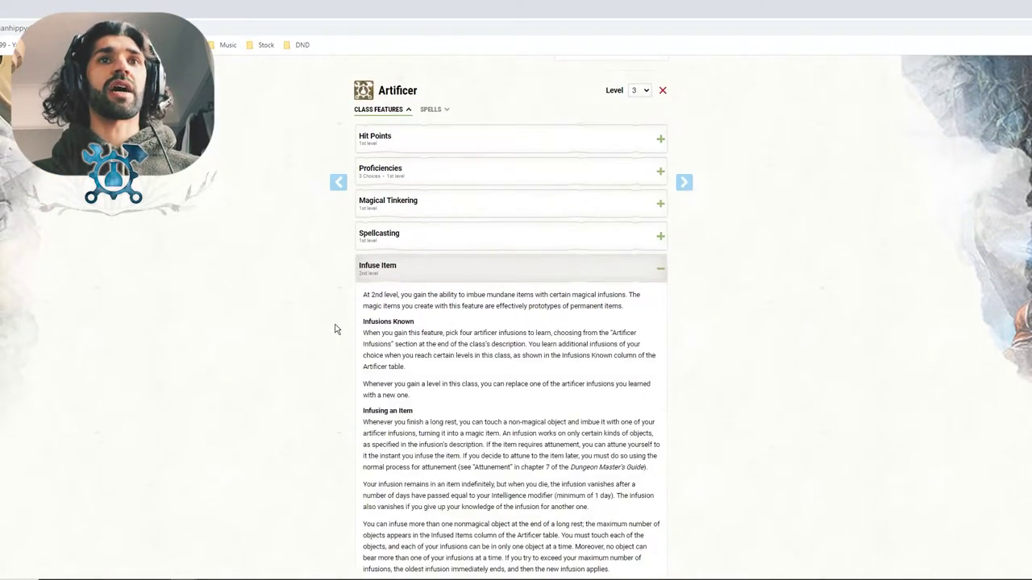
{"action": "scroll", "coordinate": [336, 327], "scroll_direction": "down", "scroll_amount": 2}
{"action": "scroll", "coordinate": [333, 327], "scroll_direction": "down", "scroll_amount": 1}
{"action": "scroll", "coordinate": [333, 323], "scroll_direction": "up", "scroll_amount": 3}
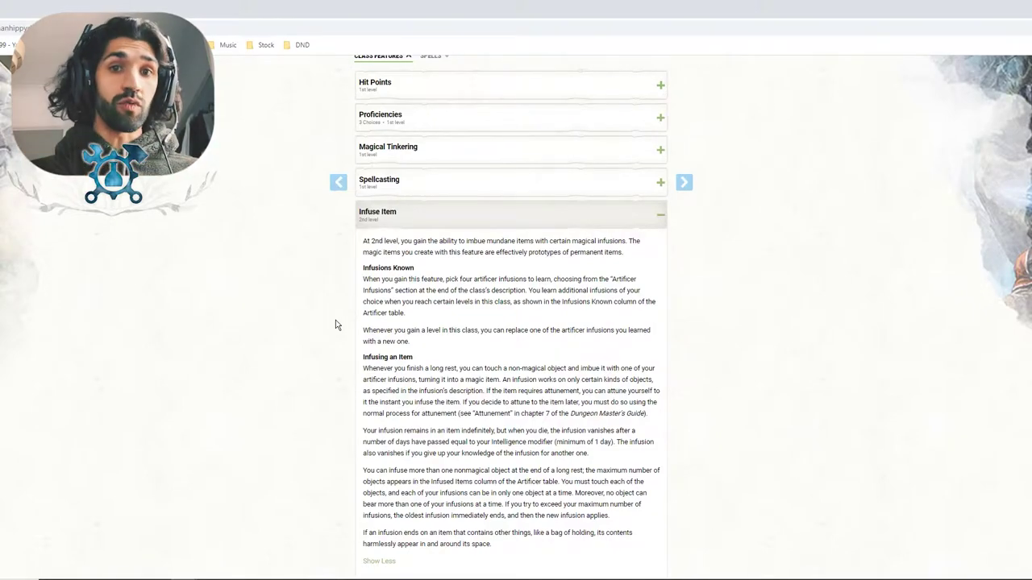
Expand Artificer Infusions and reveal the full descriptions of all infusions
{"action": "left_click", "coordinate": [446, 225]}
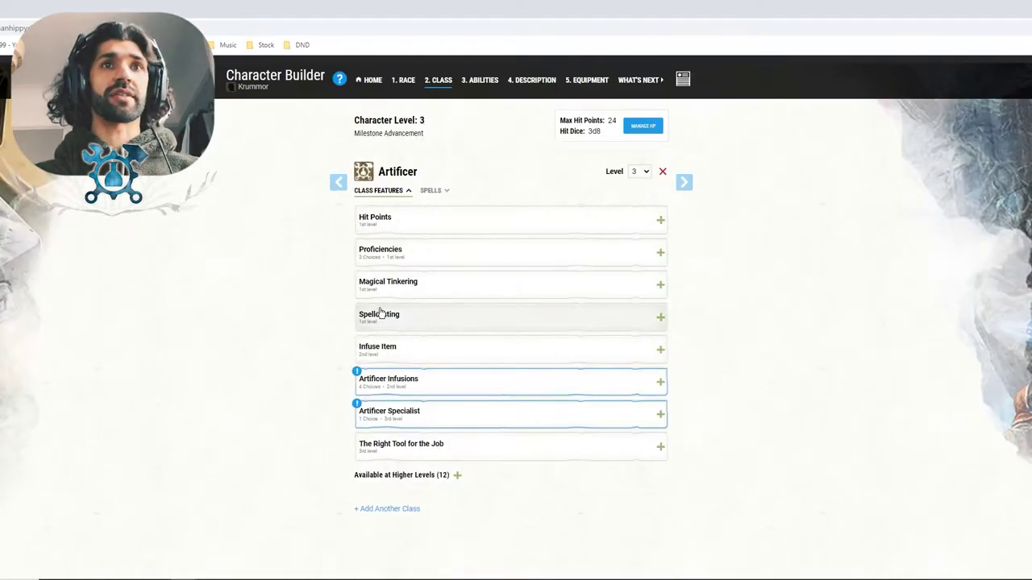
{"action": "left_click", "coordinate": [445, 394]}
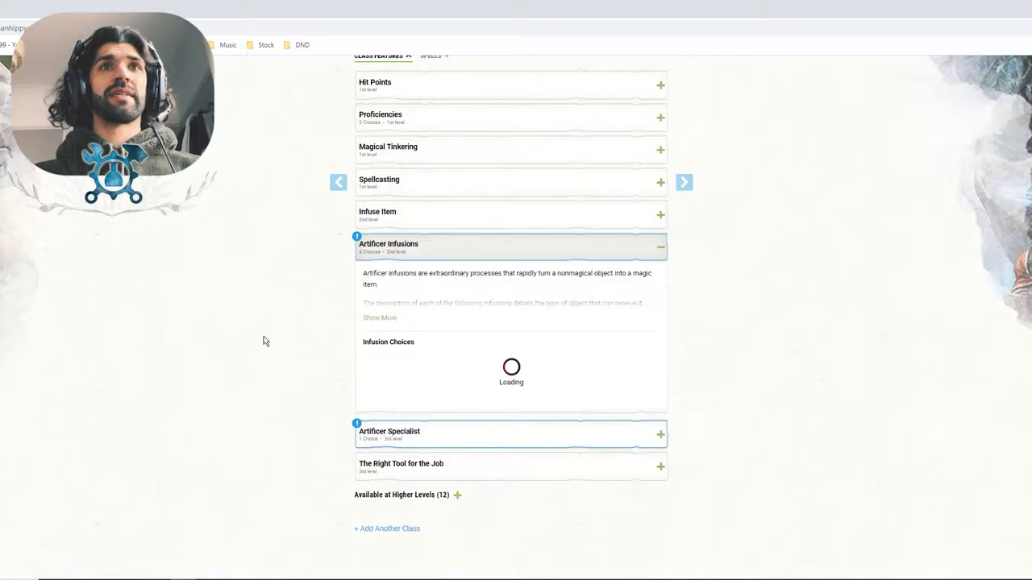
{"action": "left_click", "coordinate": [390, 322]}
{"action": "scroll", "coordinate": [432, 311], "scroll_direction": "down", "scroll_amount": 5}
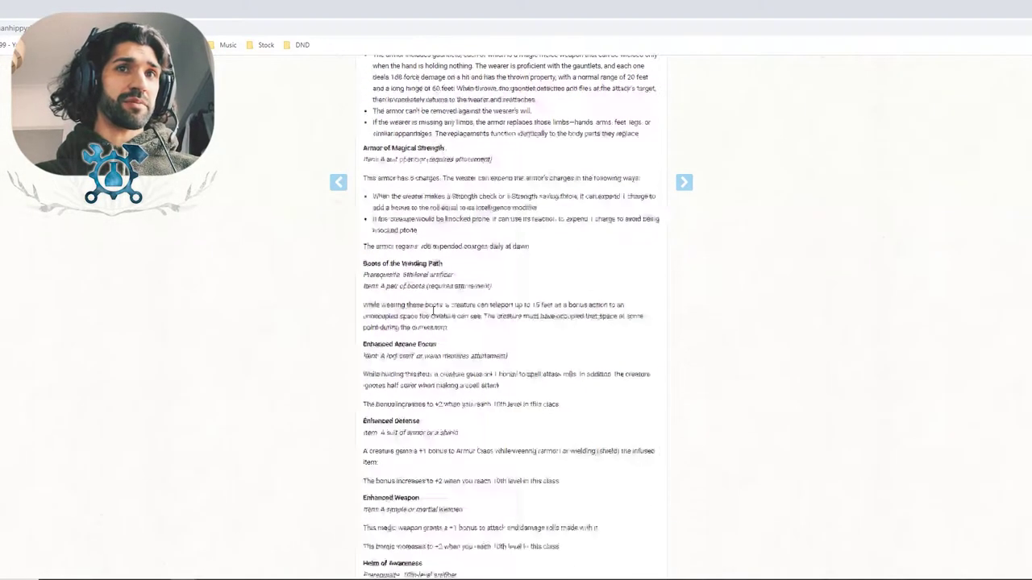
{"action": "scroll", "coordinate": [433, 310], "scroll_direction": "down", "scroll_amount": 6}
{"action": "scroll", "coordinate": [440, 311], "scroll_direction": "up", "scroll_amount": 10}
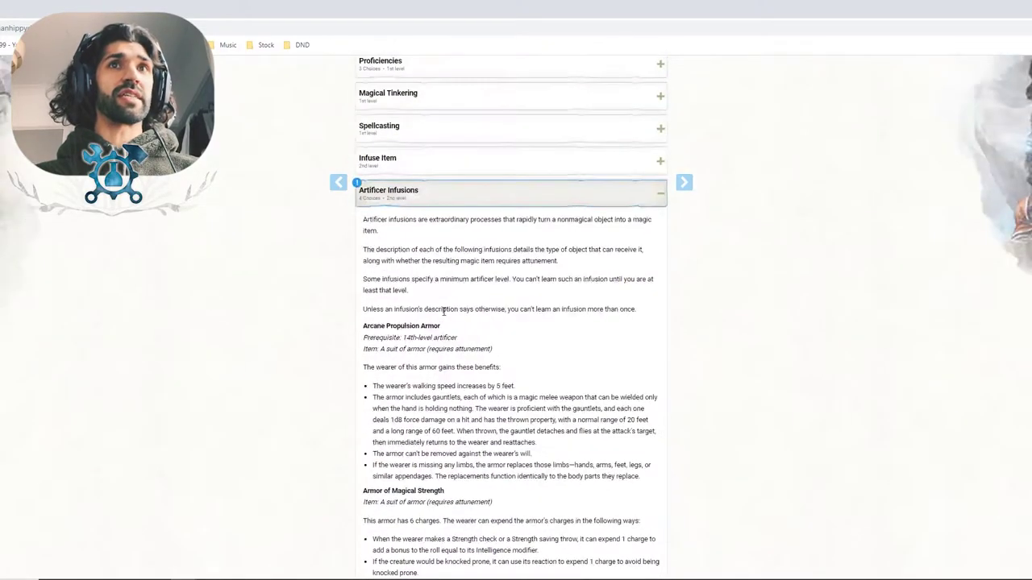
{"action": "scroll", "coordinate": [483, 266], "scroll_direction": "up", "scroll_amount": 1}
Choose Mind Sharpener for the first Level 2 infusion option
{"action": "left_click", "coordinate": [476, 251]}
{"action": "left_click", "coordinate": [390, 377]}
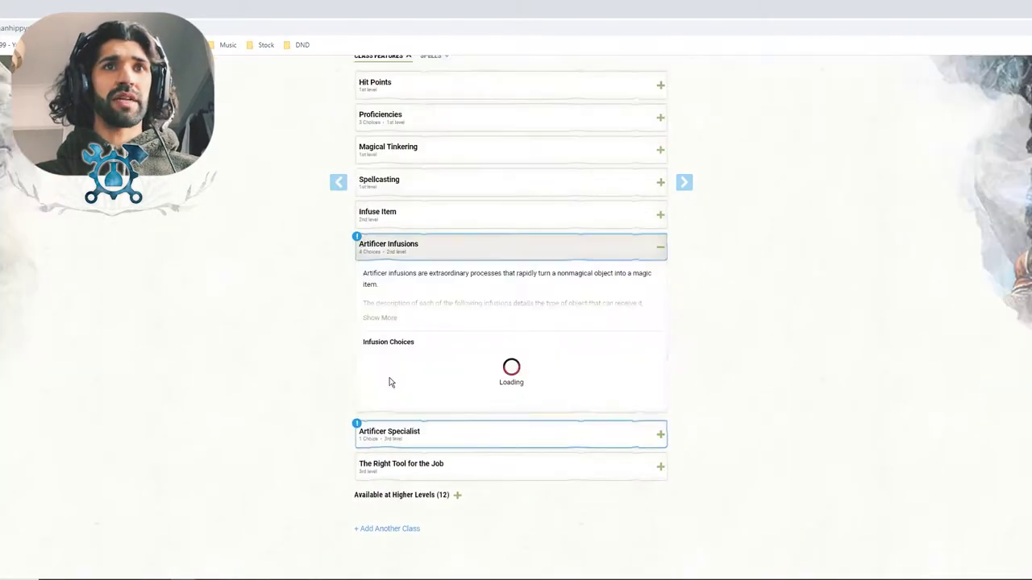
{"action": "scroll", "coordinate": [316, 355], "scroll_direction": "down", "scroll_amount": 1}
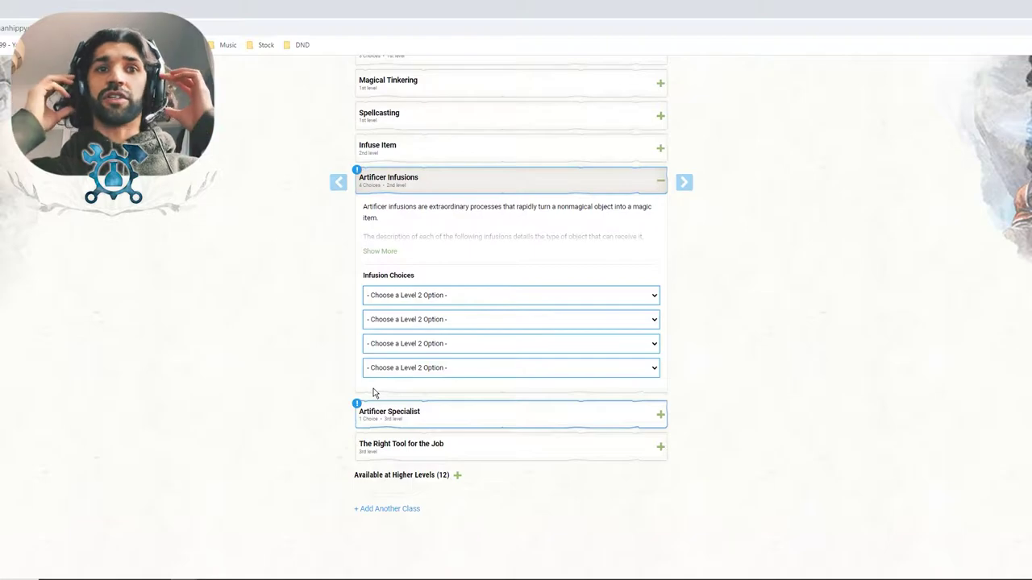
{"action": "left_click", "coordinate": [429, 296]}
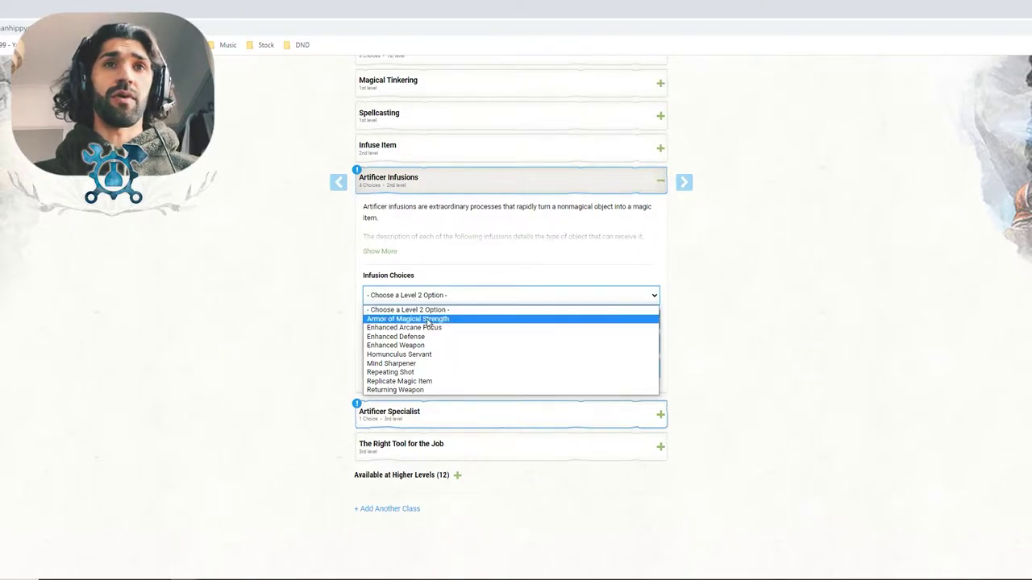
{"action": "left_click", "coordinate": [410, 365]}
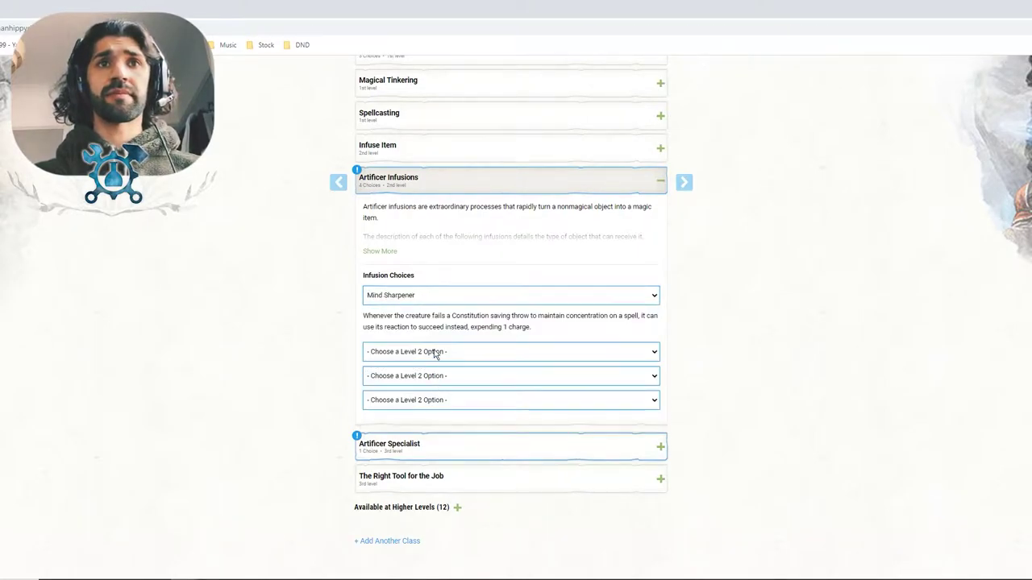
{"action": "left_click", "coordinate": [370, 253]}
{"action": "scroll", "coordinate": [347, 294], "scroll_direction": "down", "scroll_amount": 3}
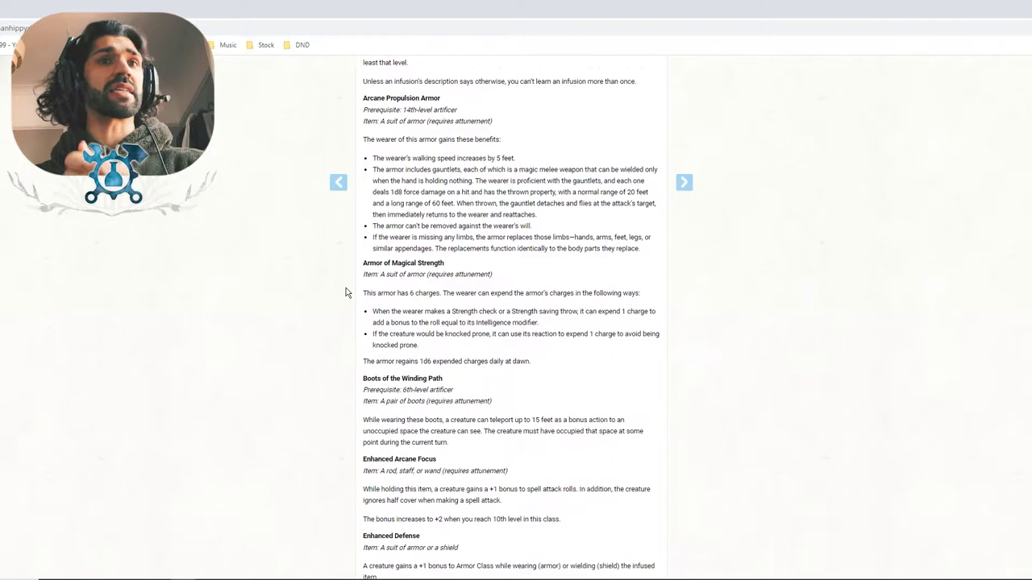
{"action": "scroll", "coordinate": [342, 293], "scroll_direction": "down", "scroll_amount": 5}
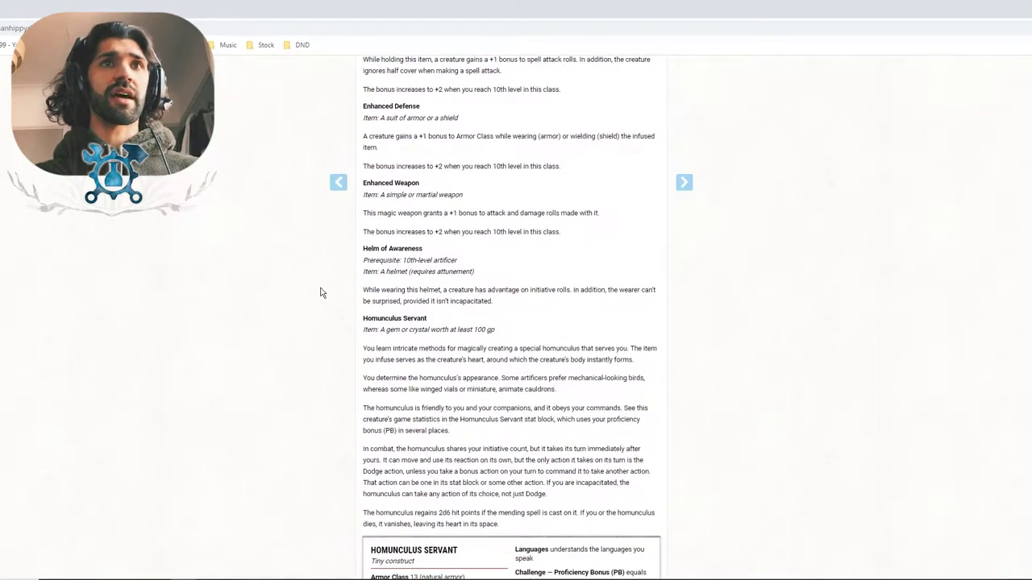
{"action": "scroll", "coordinate": [321, 288], "scroll_direction": "down", "scroll_amount": 4}
{"action": "scroll", "coordinate": [314, 278], "scroll_direction": "down", "scroll_amount": 3}
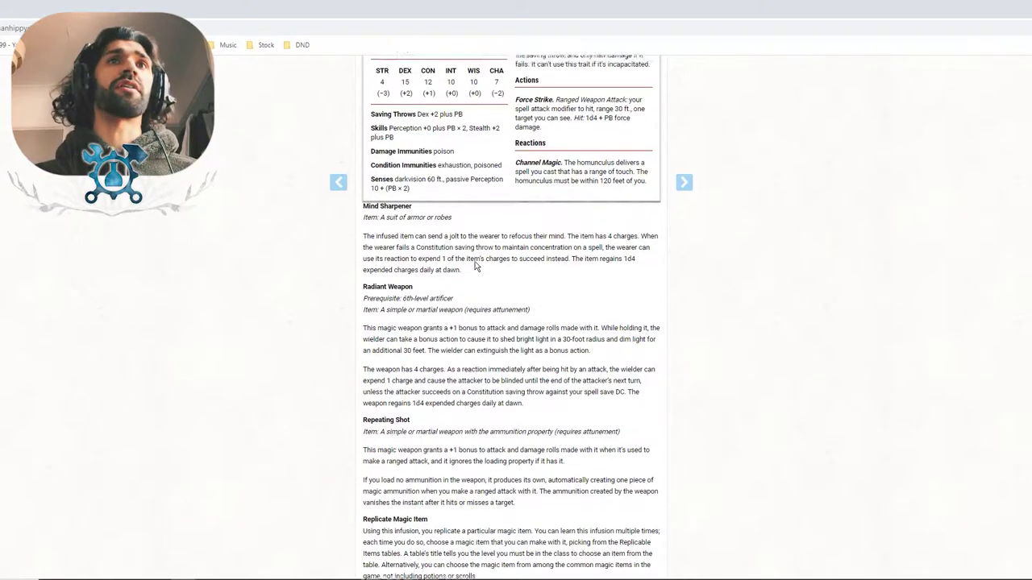
{"action": "scroll", "coordinate": [475, 266], "scroll_direction": "up", "scroll_amount": 15}
{"action": "scroll", "coordinate": [471, 286], "scroll_direction": "up", "scroll_amount": 1}
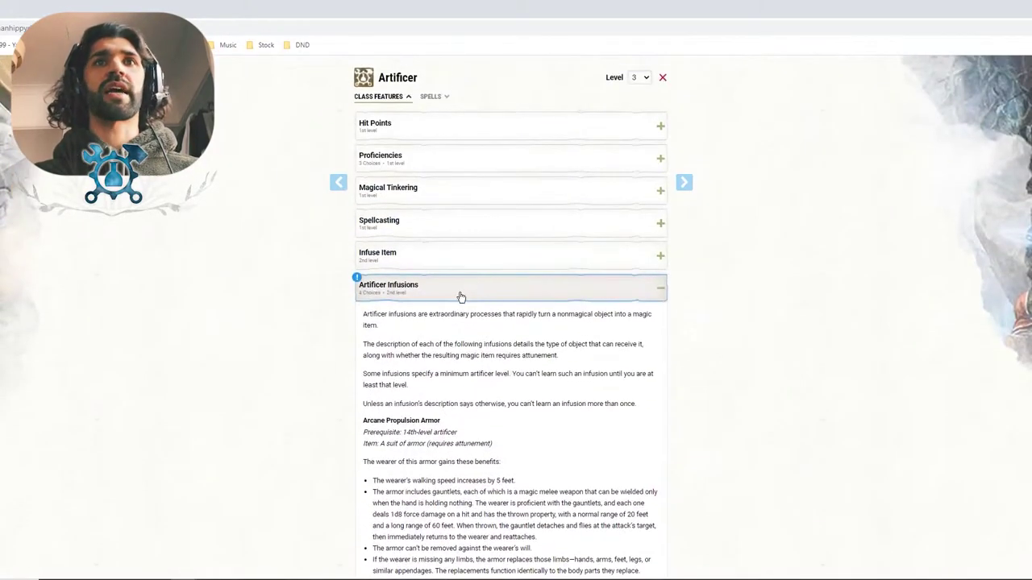
{"action": "left_click", "coordinate": [459, 295]}
Set the second infusion to Replicate Magic Item replicating Goggles of Night
{"action": "left_click", "coordinate": [445, 379]}
{"action": "scroll", "coordinate": [274, 297], "scroll_direction": "down", "scroll_amount": 3}
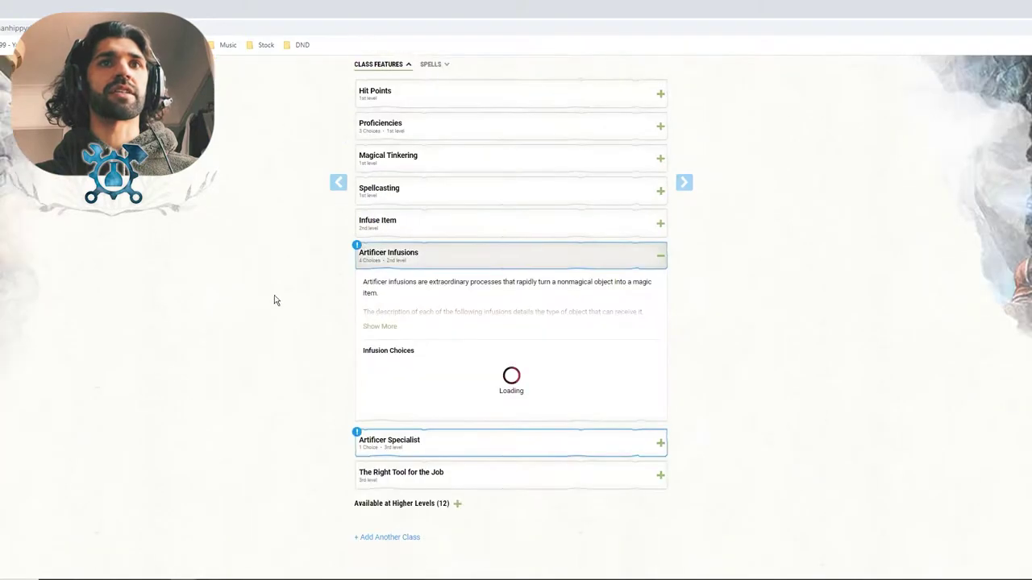
{"action": "left_click", "coordinate": [453, 346]}
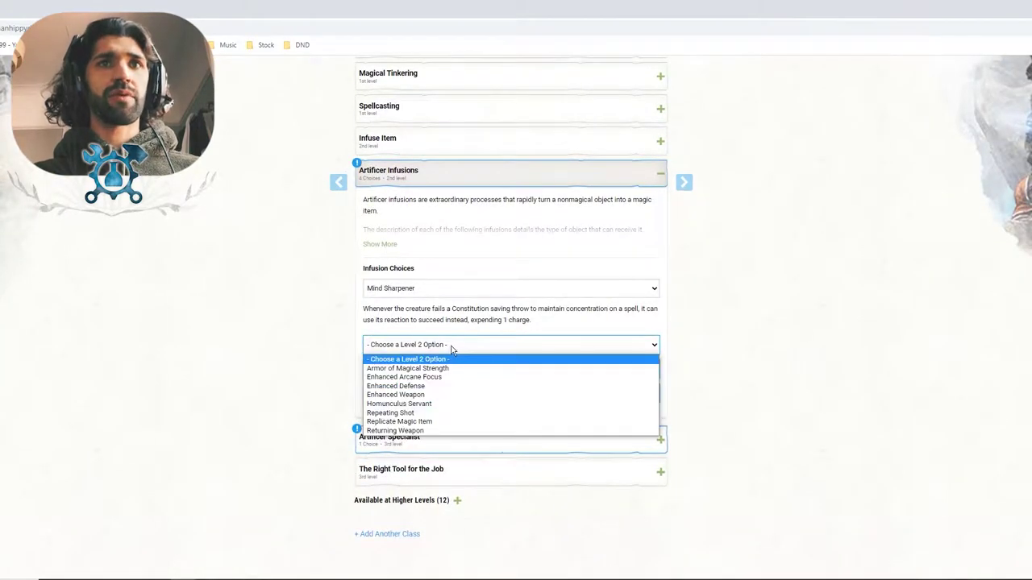
{"action": "left_click", "coordinate": [440, 422]}
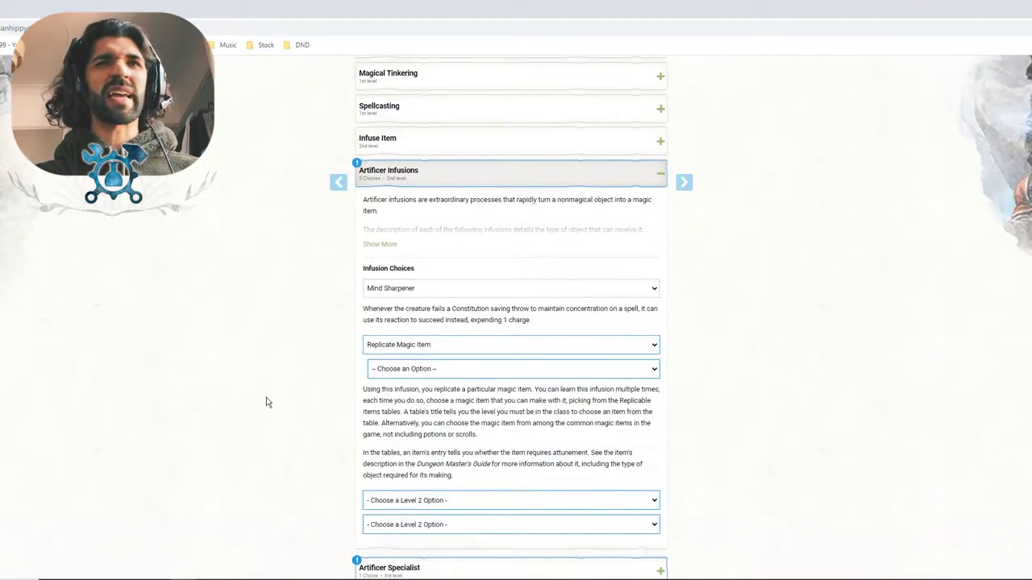
{"action": "scroll", "coordinate": [277, 386], "scroll_direction": "down", "scroll_amount": 2}
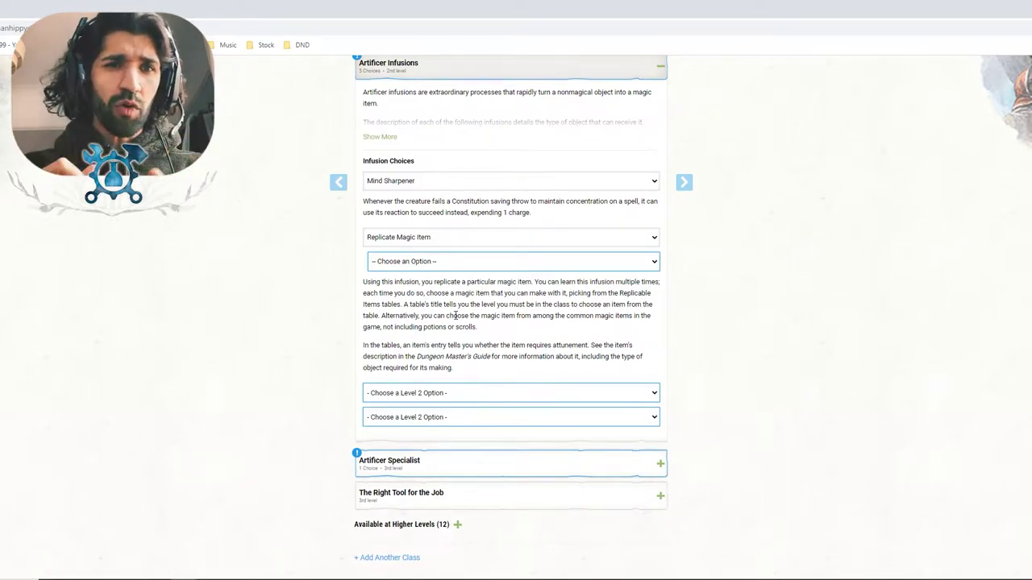
{"action": "left_click", "coordinate": [441, 262]}
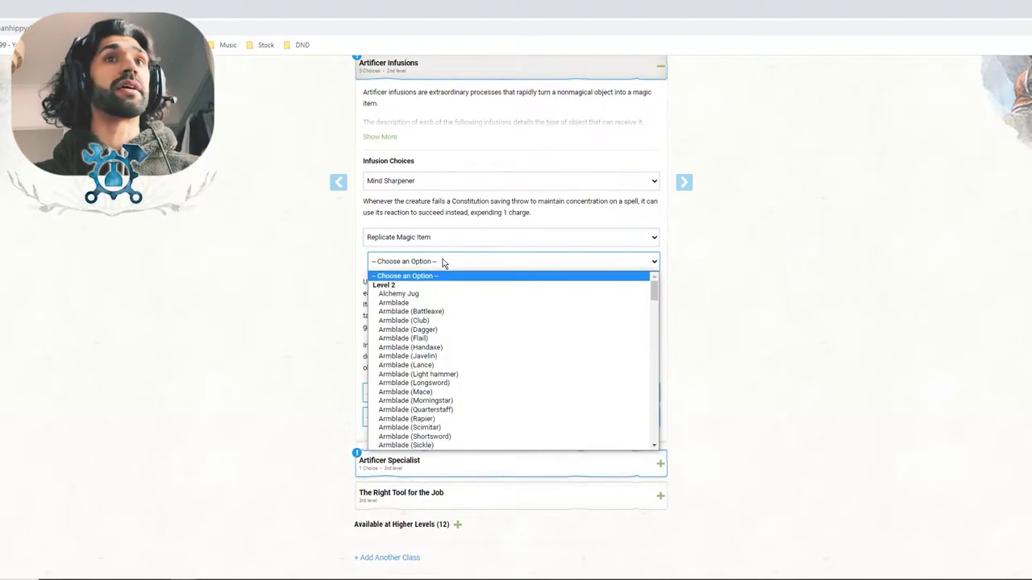
{"action": "scroll", "coordinate": [447, 355], "scroll_direction": "down", "scroll_amount": 15}
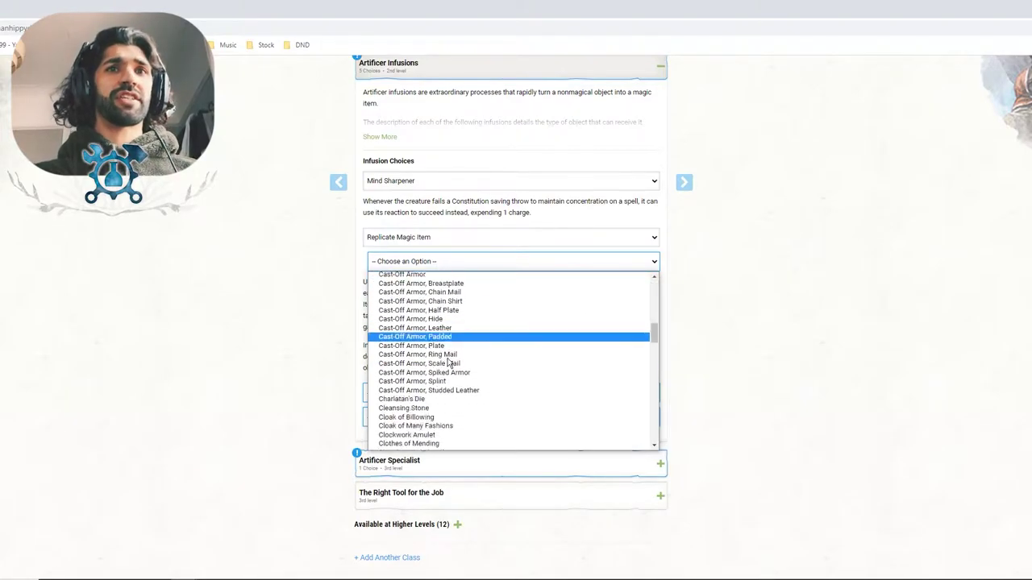
{"action": "scroll", "coordinate": [448, 363], "scroll_direction": "down", "scroll_amount": 3}
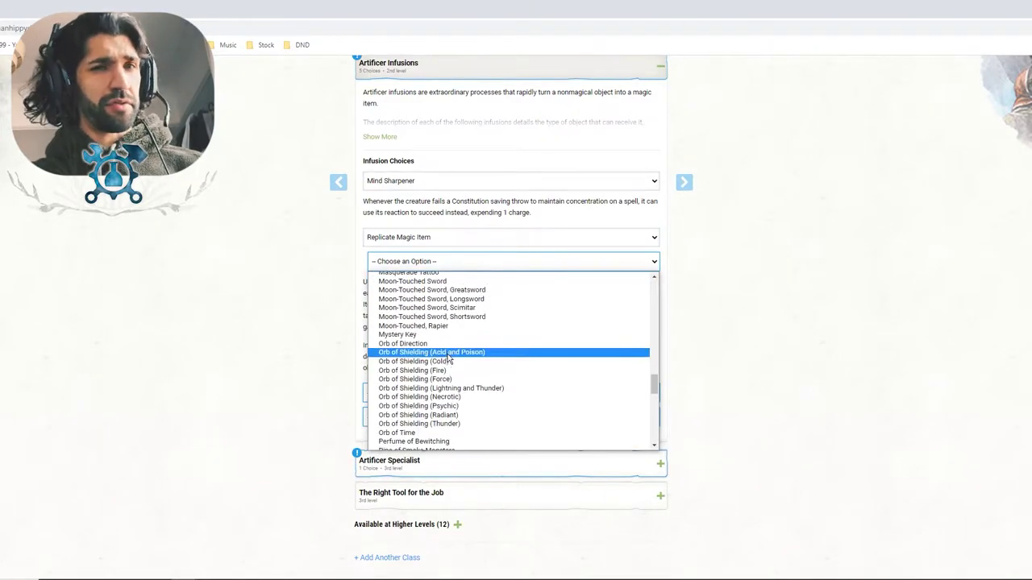
{"action": "scroll", "coordinate": [449, 360], "scroll_direction": "up", "scroll_amount": 4}
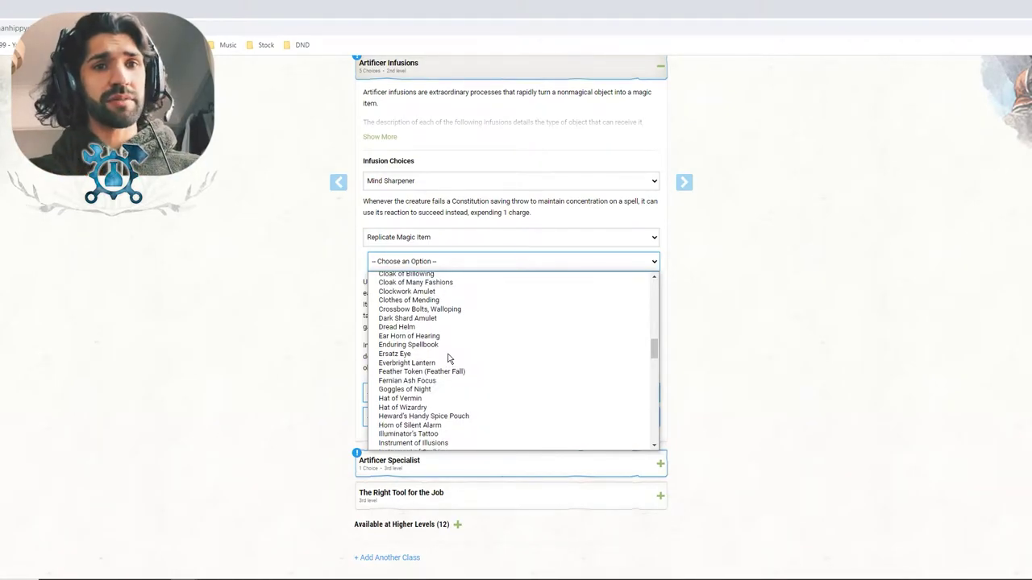
{"action": "left_click", "coordinate": [412, 390]}
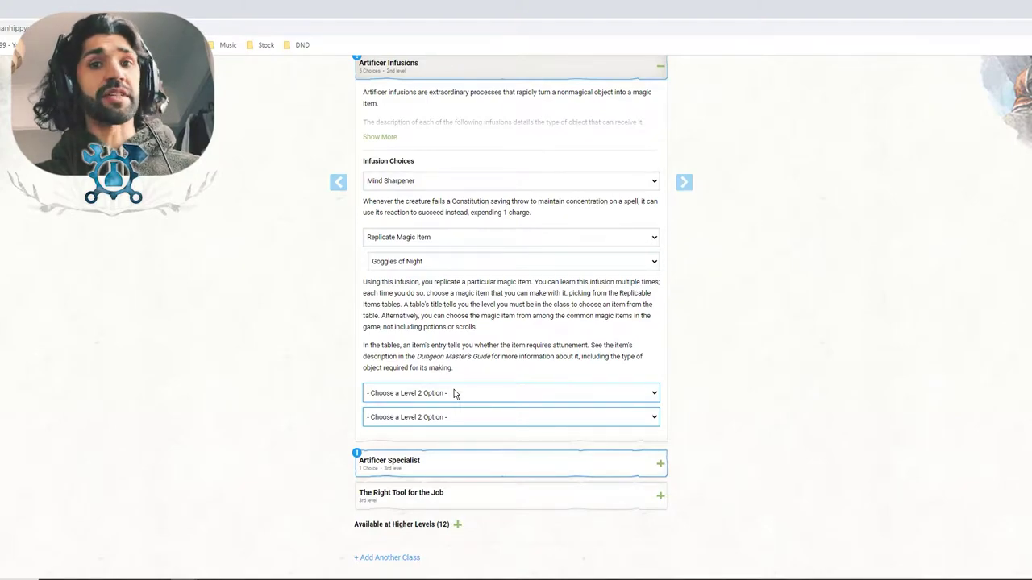
Add a third Replicate Magic Item infusion replicating Lantern of Tracking (Dragons)
{"action": "left_click", "coordinate": [456, 393]}
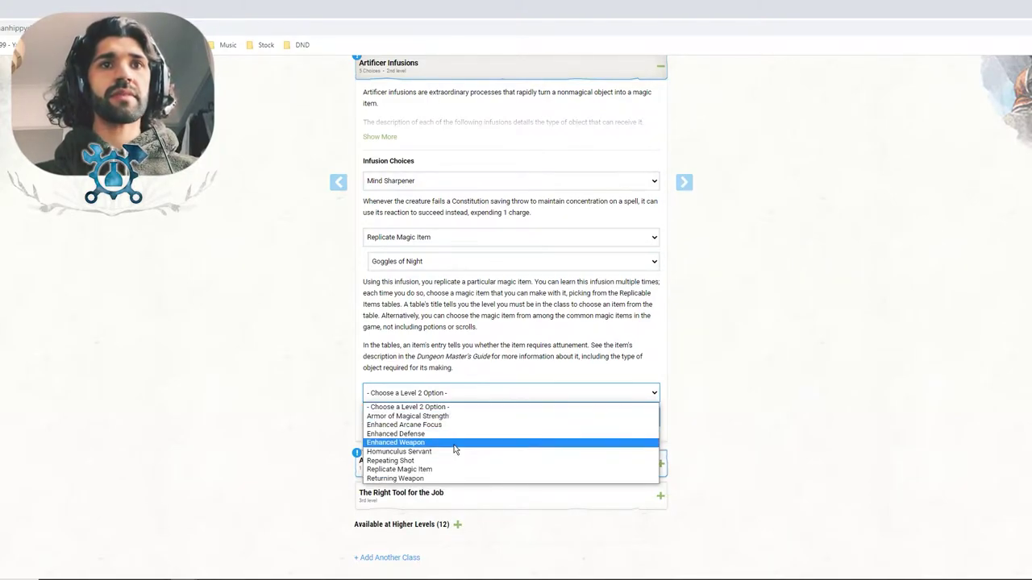
{"action": "left_click", "coordinate": [418, 470]}
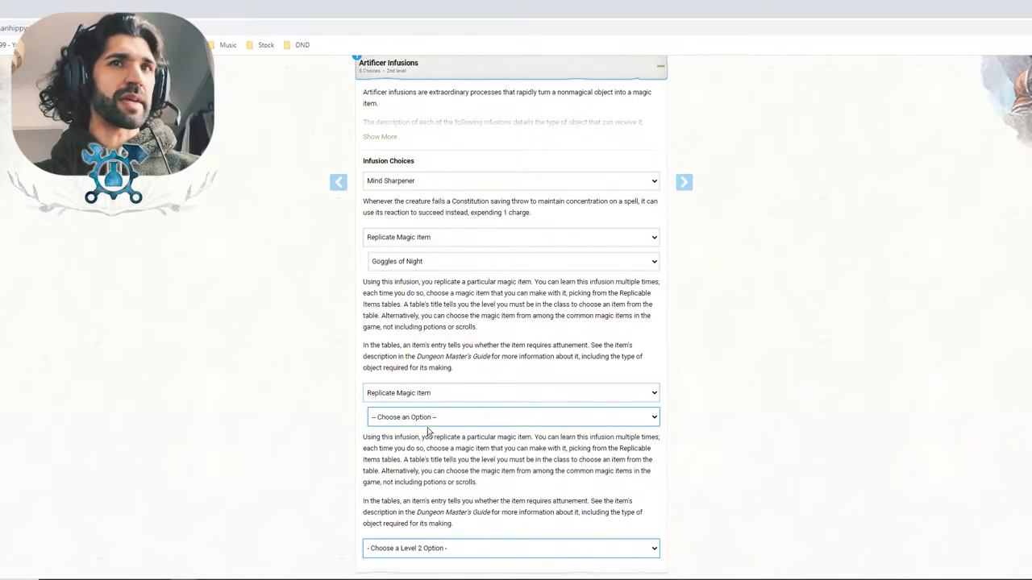
{"action": "left_click", "coordinate": [422, 417]}
{"action": "scroll", "coordinate": [483, 323], "scroll_direction": "down", "scroll_amount": 10}
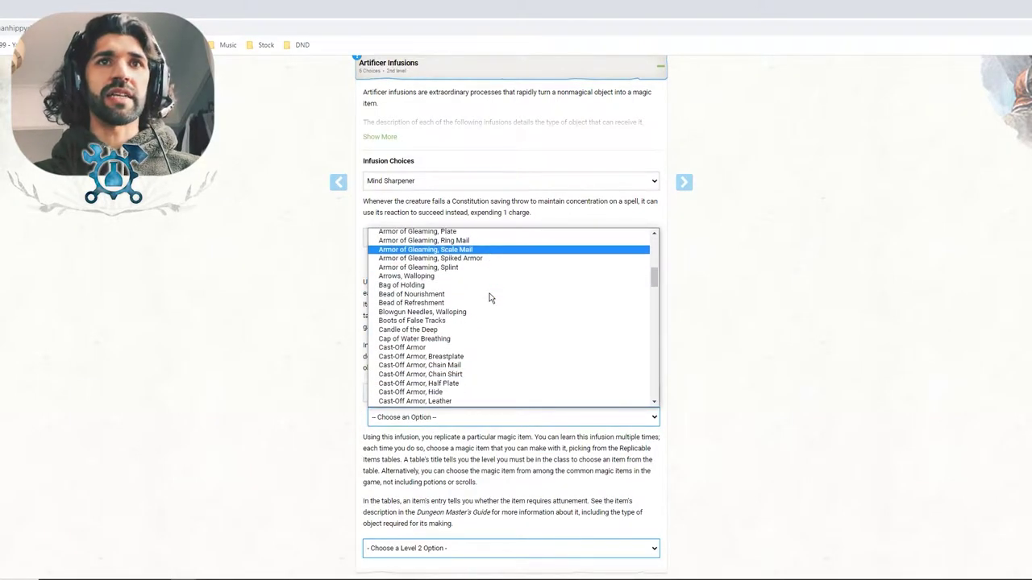
{"action": "scroll", "coordinate": [486, 303], "scroll_direction": "up", "scroll_amount": 3}
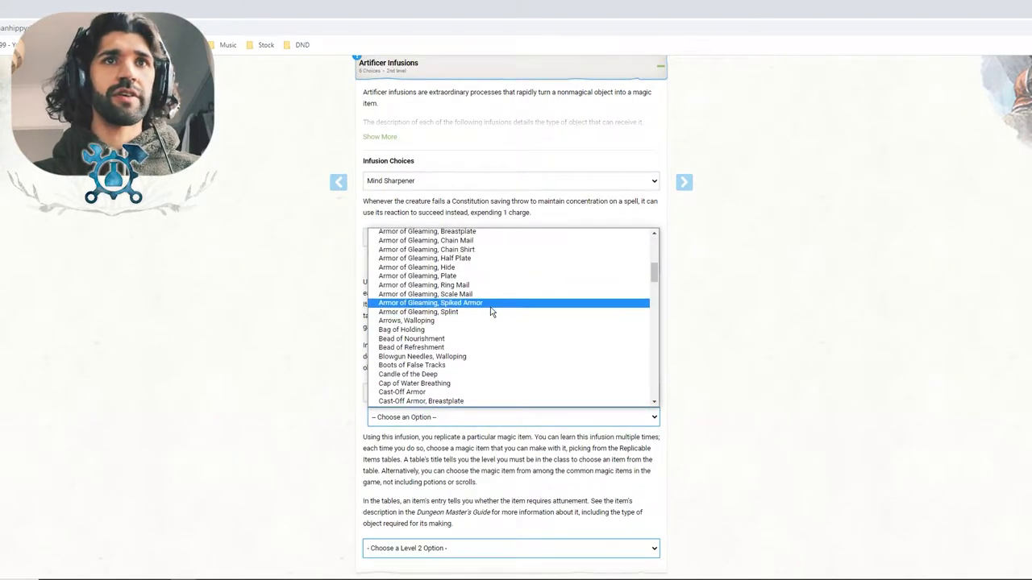
{"action": "scroll", "coordinate": [483, 319], "scroll_direction": "down", "scroll_amount": 10}
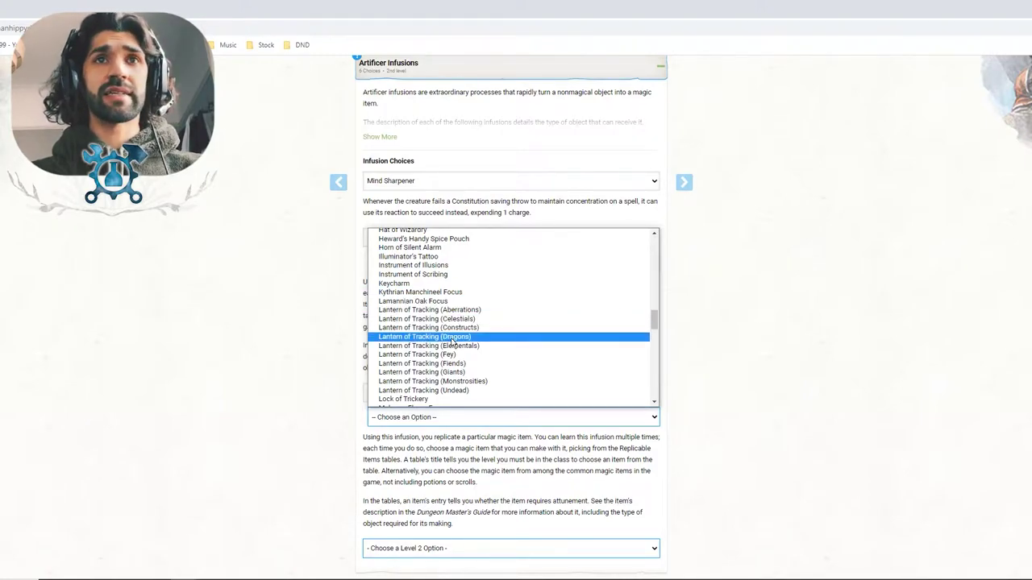
{"action": "left_click", "coordinate": [452, 337]}
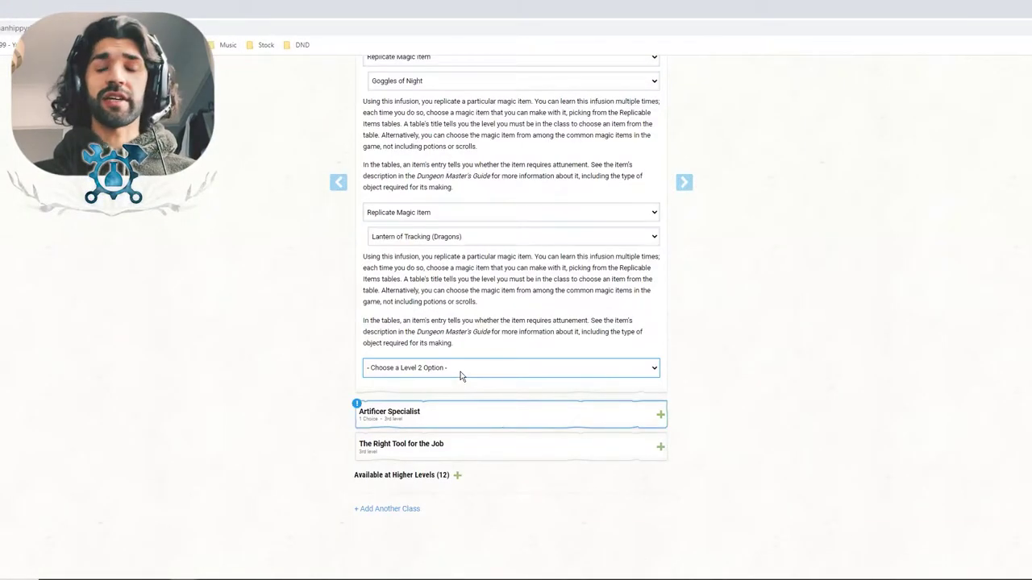
Choose Enhanced Defense (+1 Armor Class) as the fourth Level 2 infusion
{"action": "left_click", "coordinate": [461, 376]}
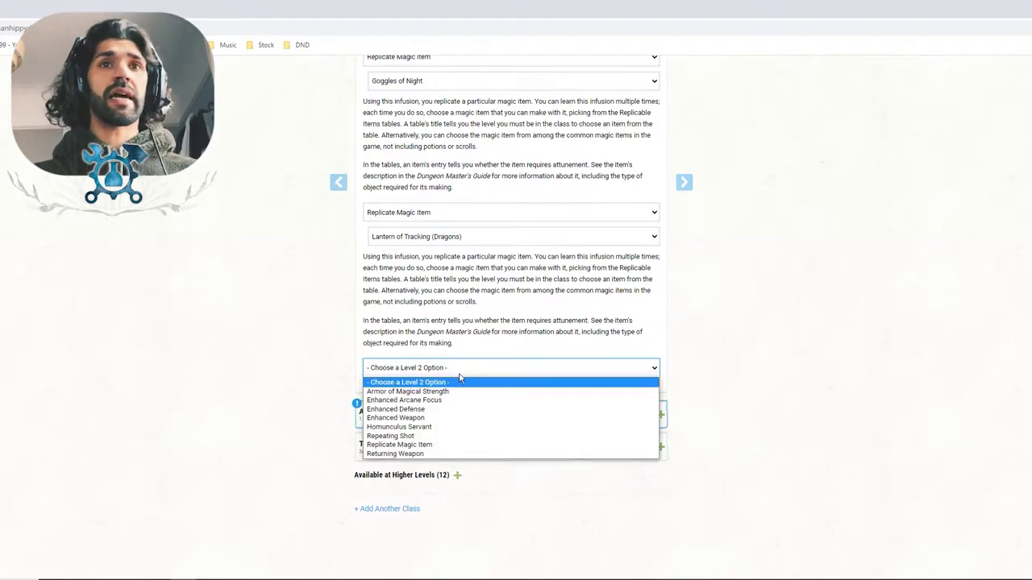
{"action": "left_click", "coordinate": [432, 412]}
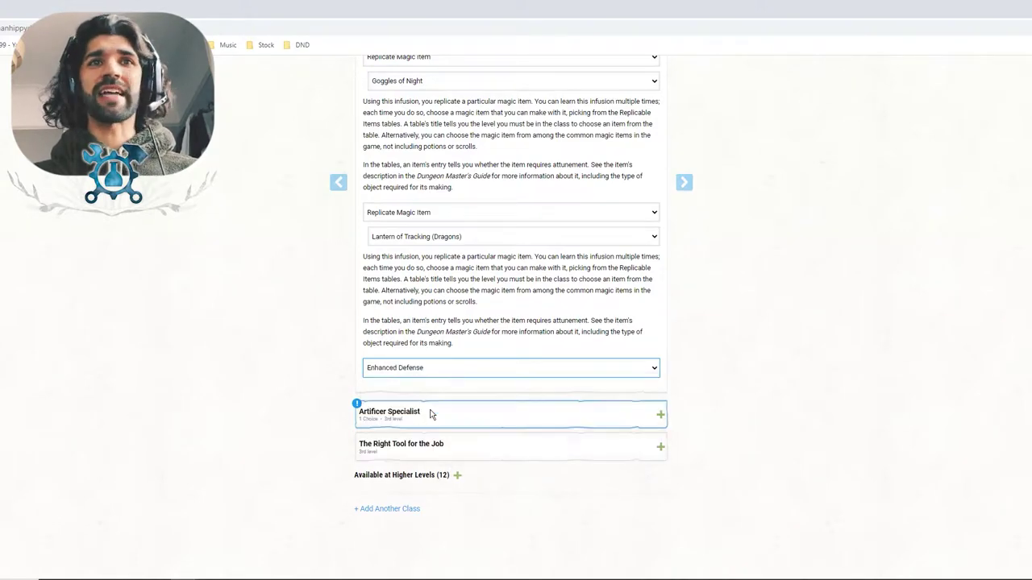
{"action": "scroll", "coordinate": [282, 357], "scroll_direction": "down", "scroll_amount": 1}
{"action": "scroll", "coordinate": [282, 357], "scroll_direction": "down", "scroll_amount": 1}
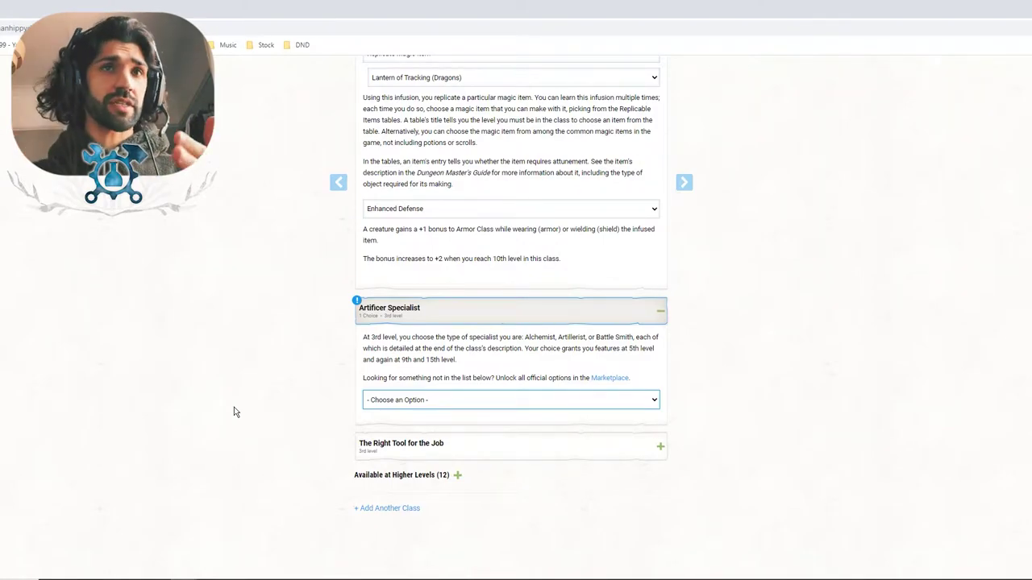
{"action": "scroll", "coordinate": [484, 242], "scroll_direction": "up", "scroll_amount": 6}
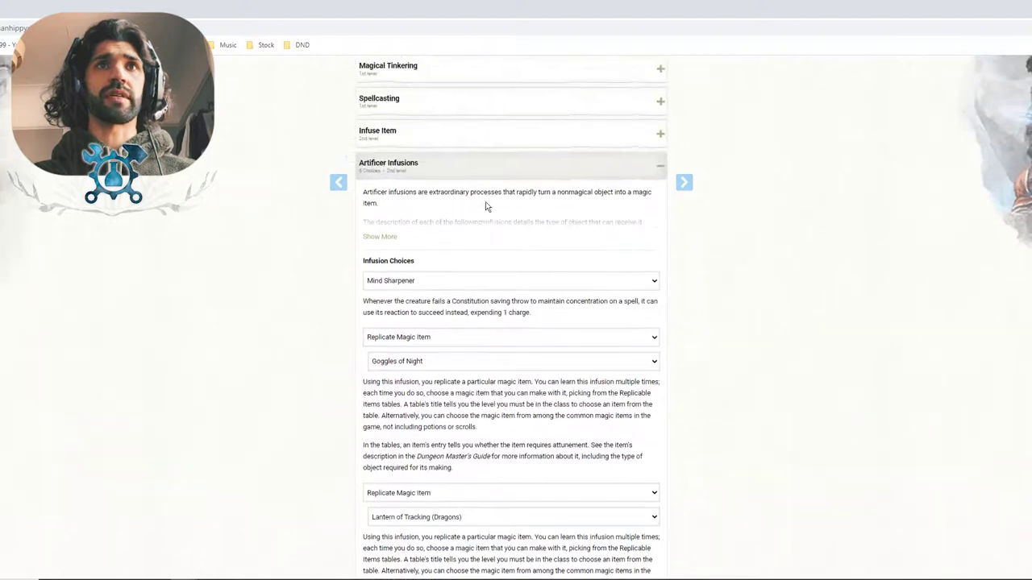
Set the Artificer Specialist to Armorer, adding Tools of the Trade, Arcane Armor and Armor Model
{"action": "left_click", "coordinate": [485, 178]}
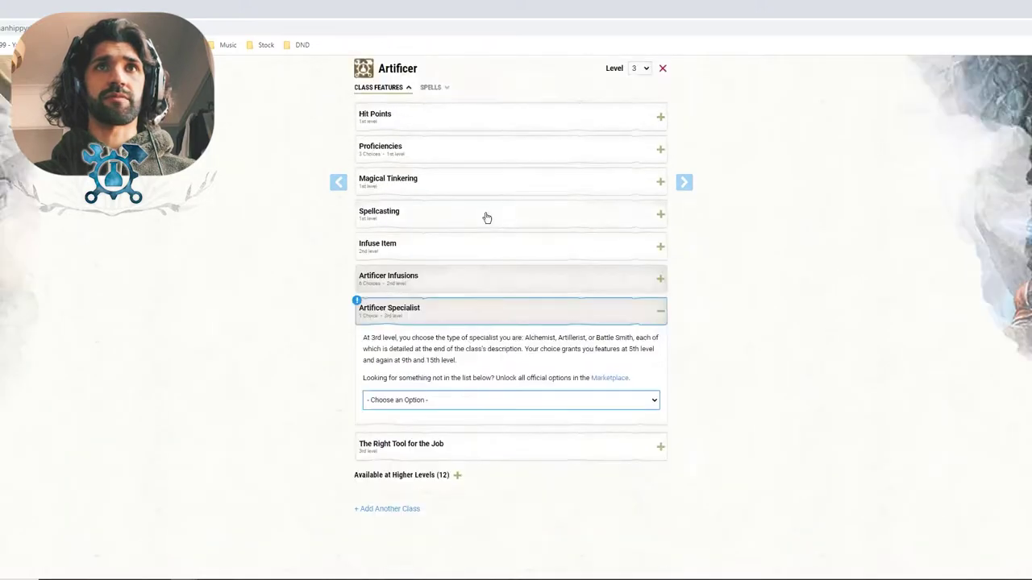
{"action": "left_click", "coordinate": [452, 400]}
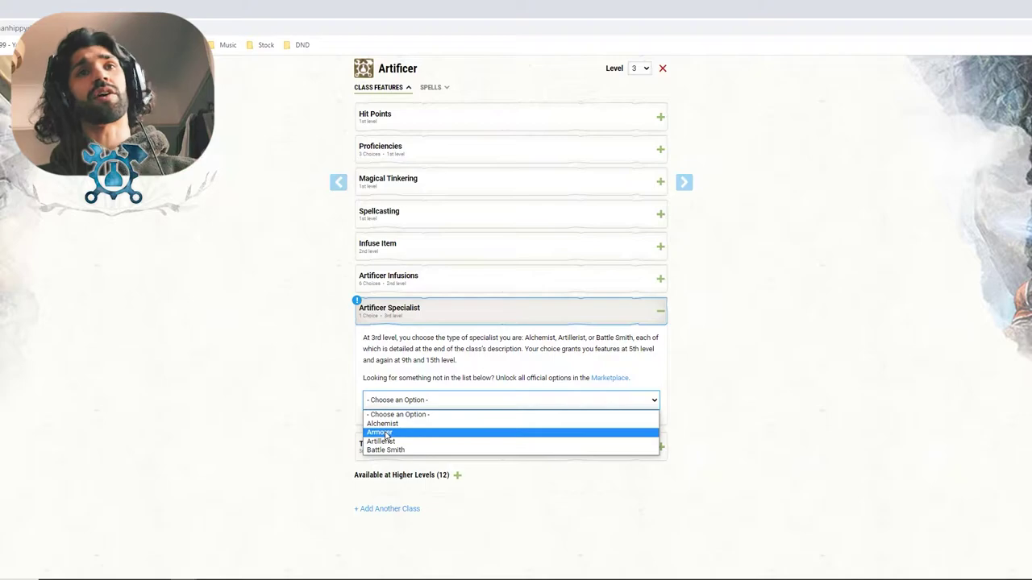
{"action": "key", "text": "Up"}
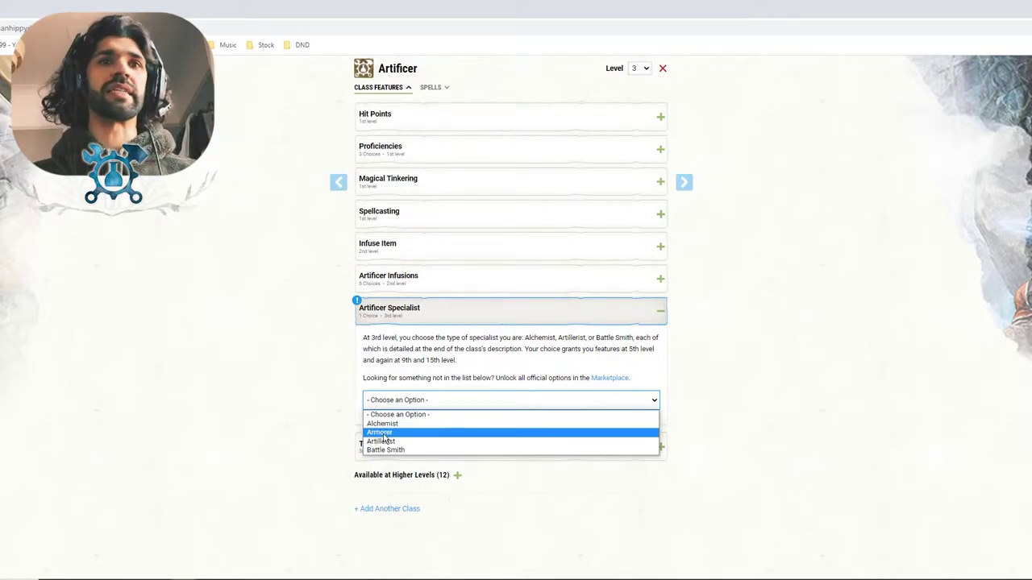
{"action": "left_click", "coordinate": [383, 435]}
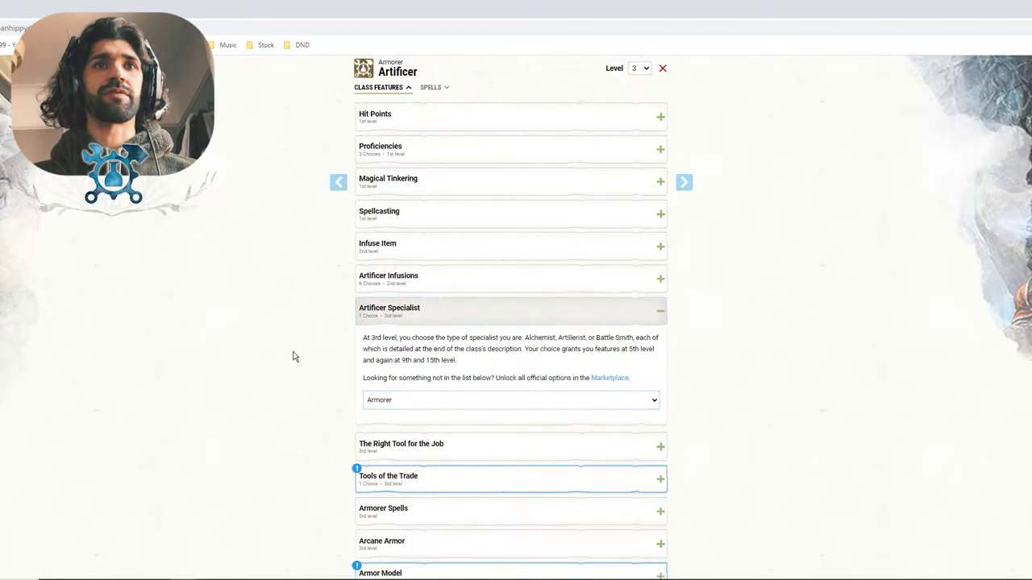
{"action": "left_click", "coordinate": [511, 317]}
Read The Right Tool for the Job, then expand Tools of the Trade with its heavy armor and smith's tools proficiencies
{"action": "scroll", "coordinate": [274, 350], "scroll_direction": "down", "scroll_amount": 1}
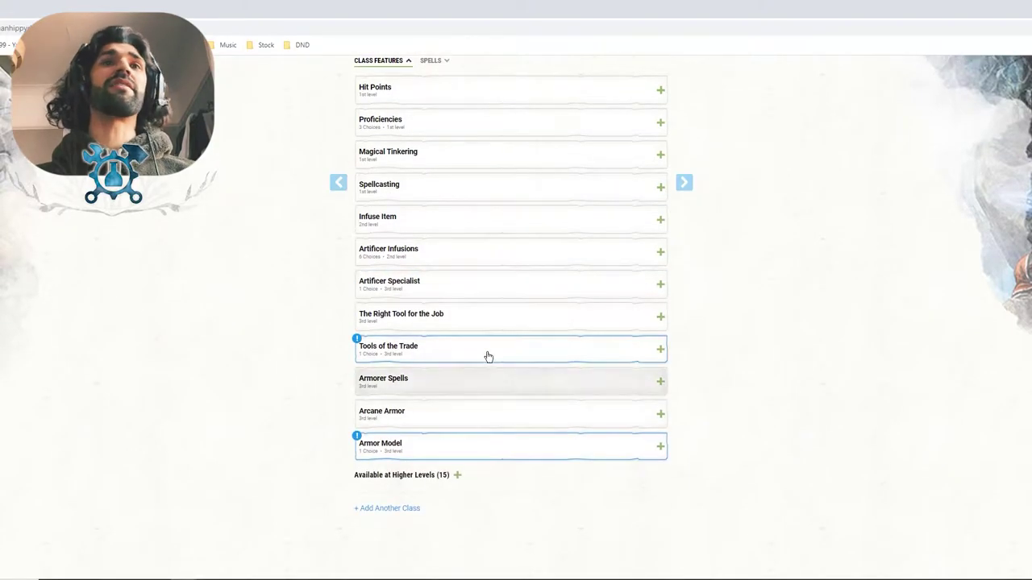
{"action": "left_click", "coordinate": [482, 321]}
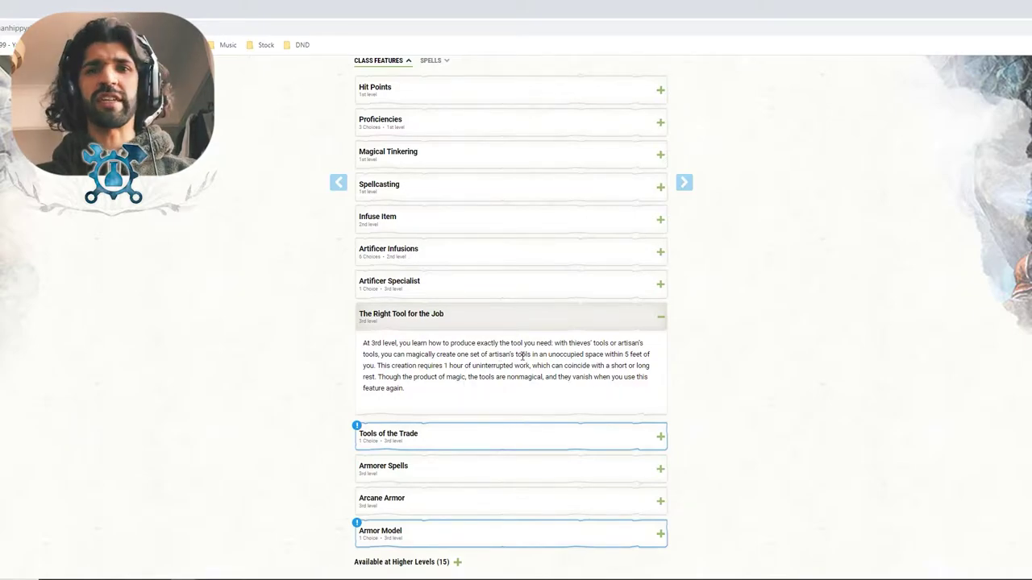
{"action": "left_click", "coordinate": [475, 321]}
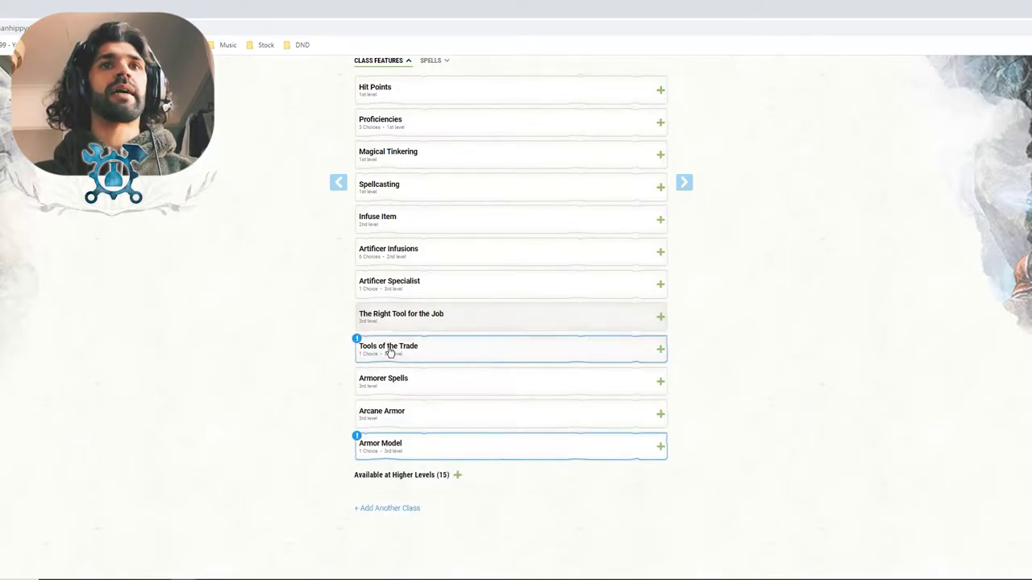
{"action": "left_click", "coordinate": [471, 357]}
{"action": "scroll", "coordinate": [349, 373], "scroll_direction": "down", "scroll_amount": 1}
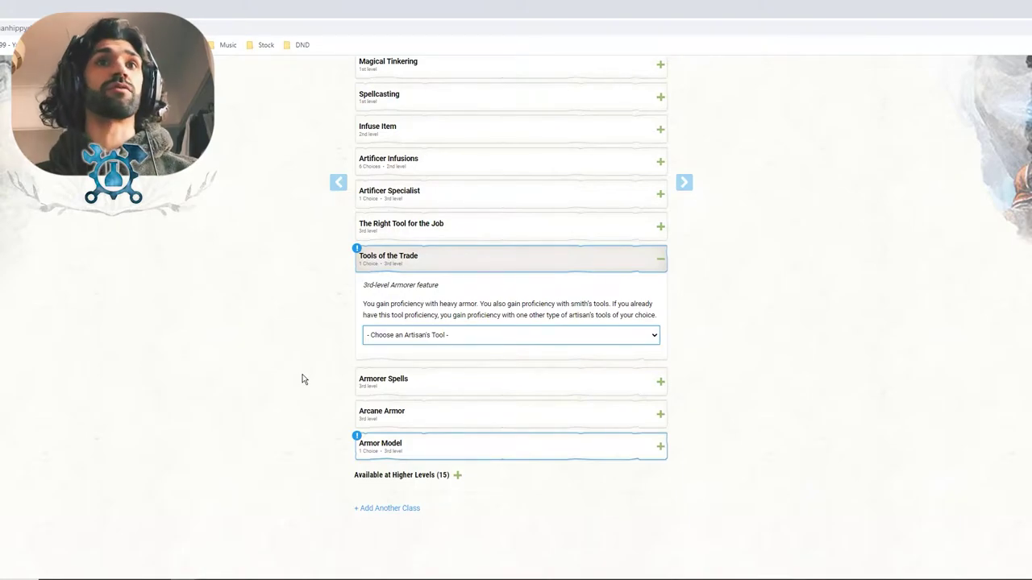
Pick Brewer's Supplies as the Tools of the Trade artisan's tool and collapse the feature
{"action": "left_click", "coordinate": [456, 334]}
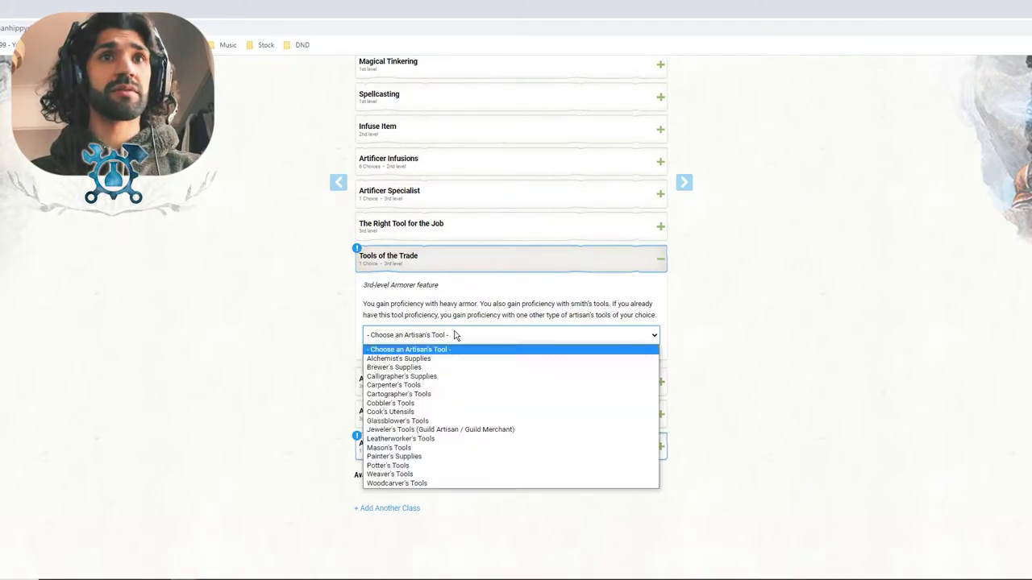
{"action": "left_click", "coordinate": [428, 371]}
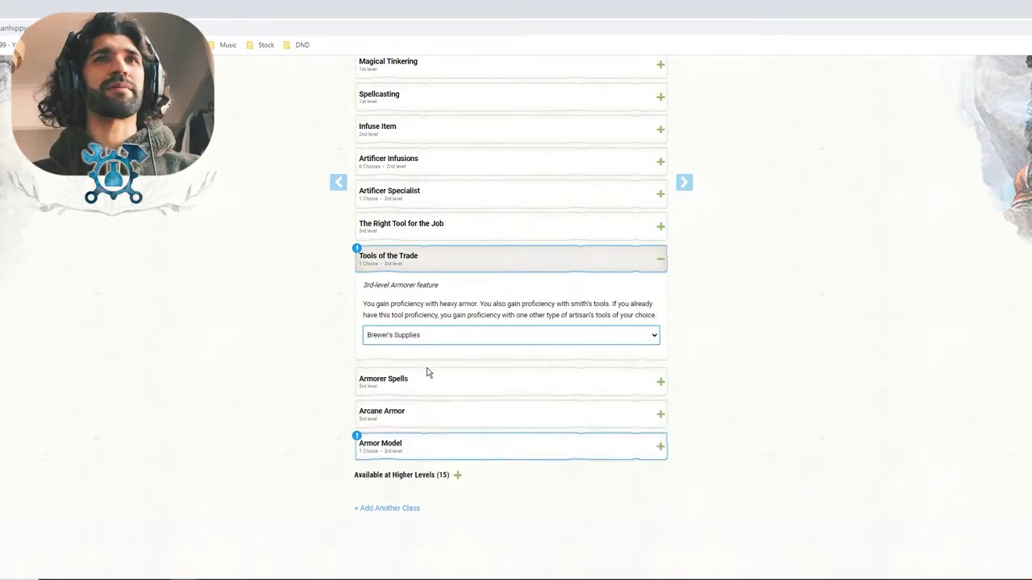
{"action": "left_click", "coordinate": [463, 271]}
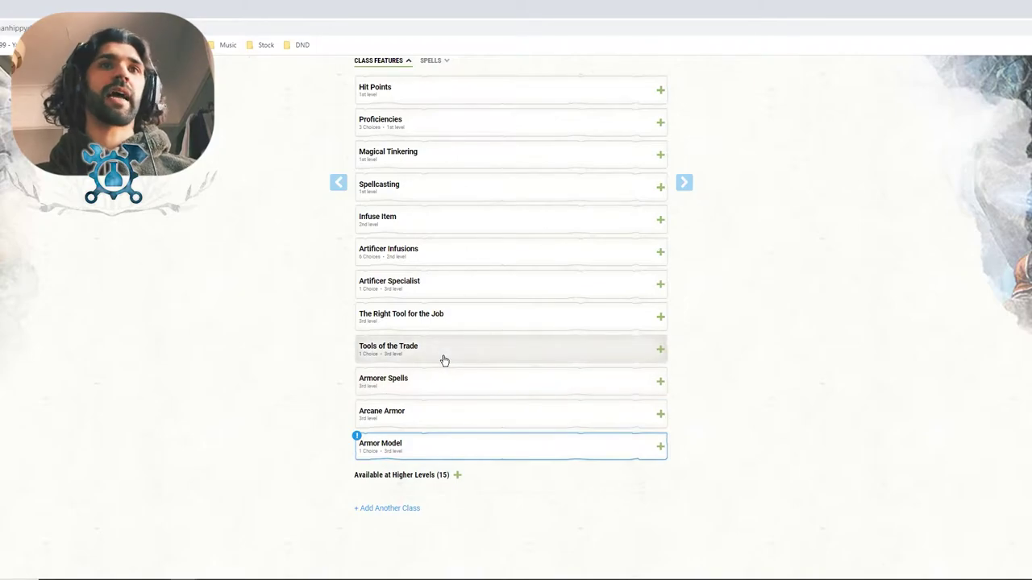
Expand Armorer Spells to its full table, showing magic missile and thunderwave at 3rd level
{"action": "left_click", "coordinate": [460, 390]}
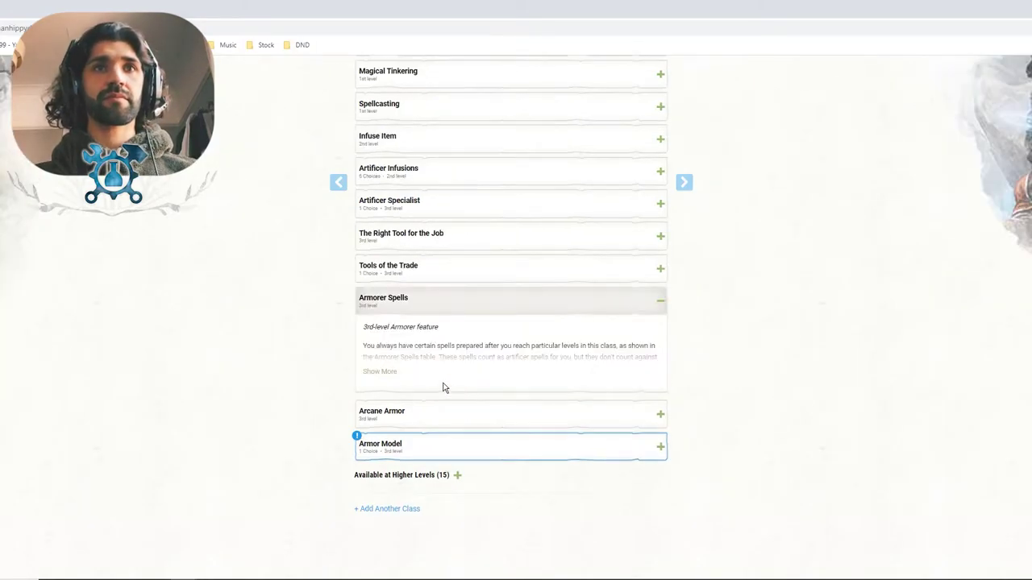
{"action": "left_click", "coordinate": [384, 372]}
{"action": "scroll", "coordinate": [274, 377], "scroll_direction": "down", "scroll_amount": 2}
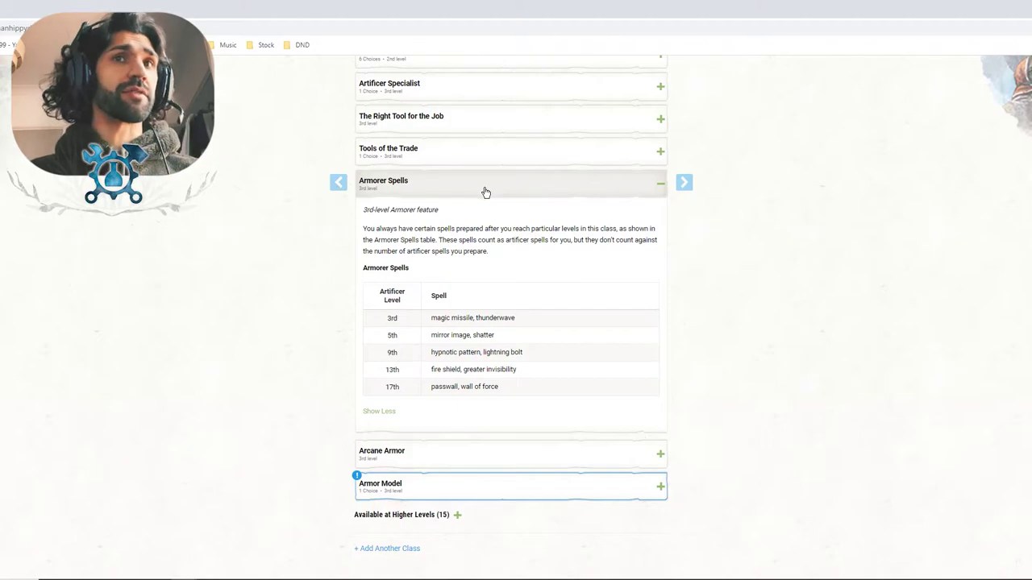
Expand the Arcane Armor description, which makes worn armor a spellcasting focus
{"action": "left_click", "coordinate": [381, 451]}
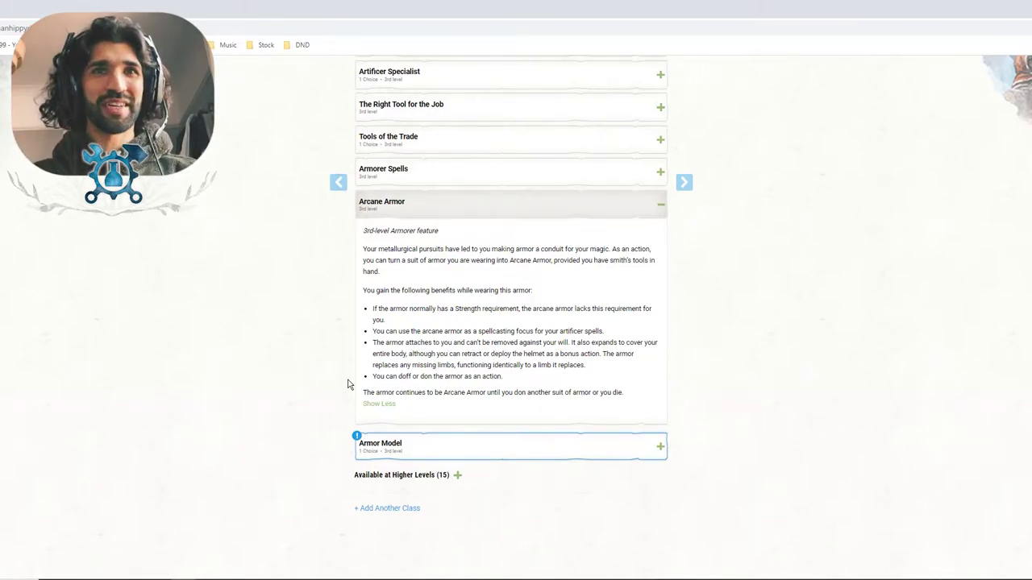
Pick Guardian as the Level 3 Armor Model and reveal its full Thunder Gauntlets and Defensive Field text
{"action": "left_click", "coordinate": [476, 215]}
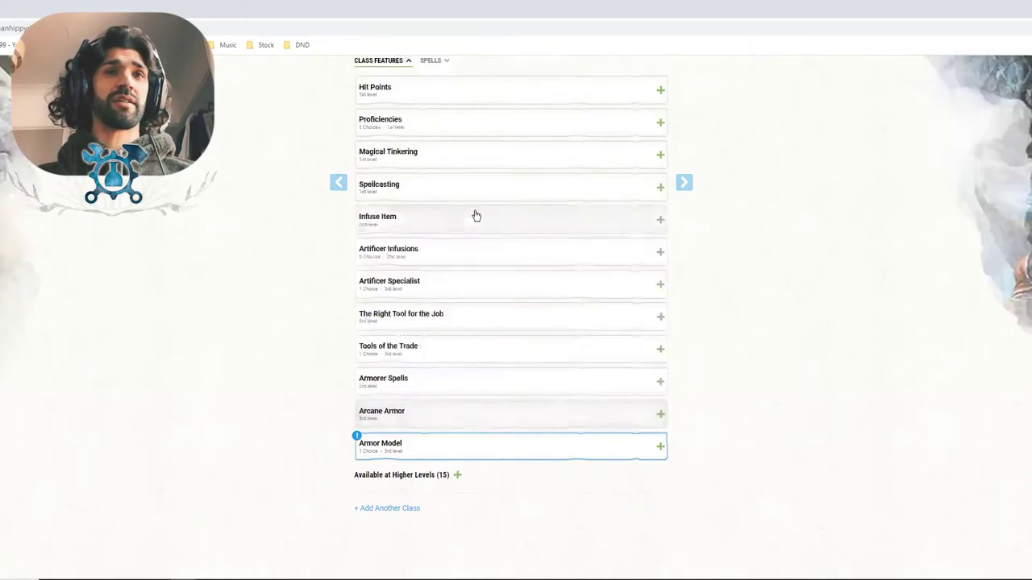
{"action": "left_click", "coordinate": [453, 447]}
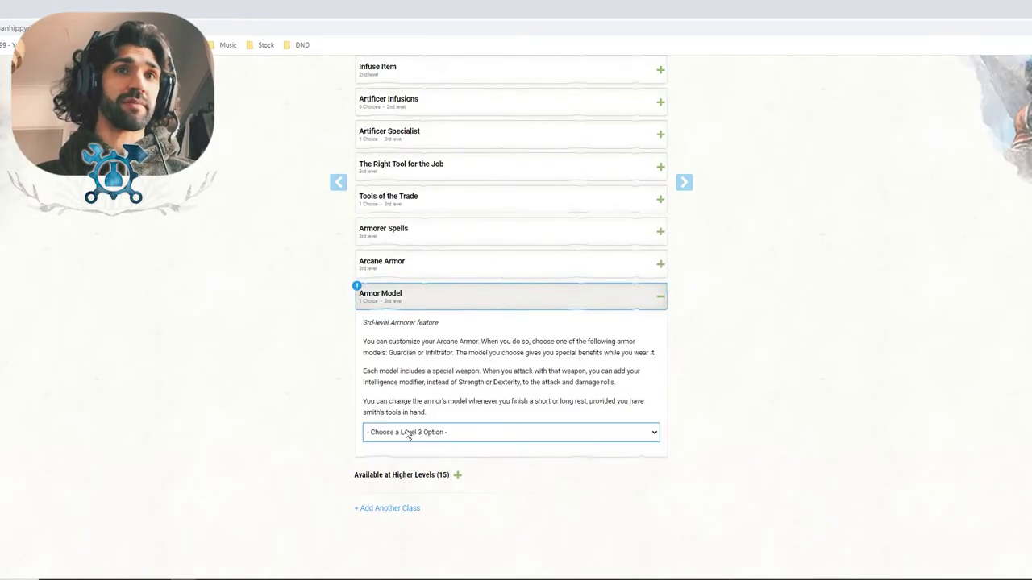
{"action": "left_click", "coordinate": [452, 439]}
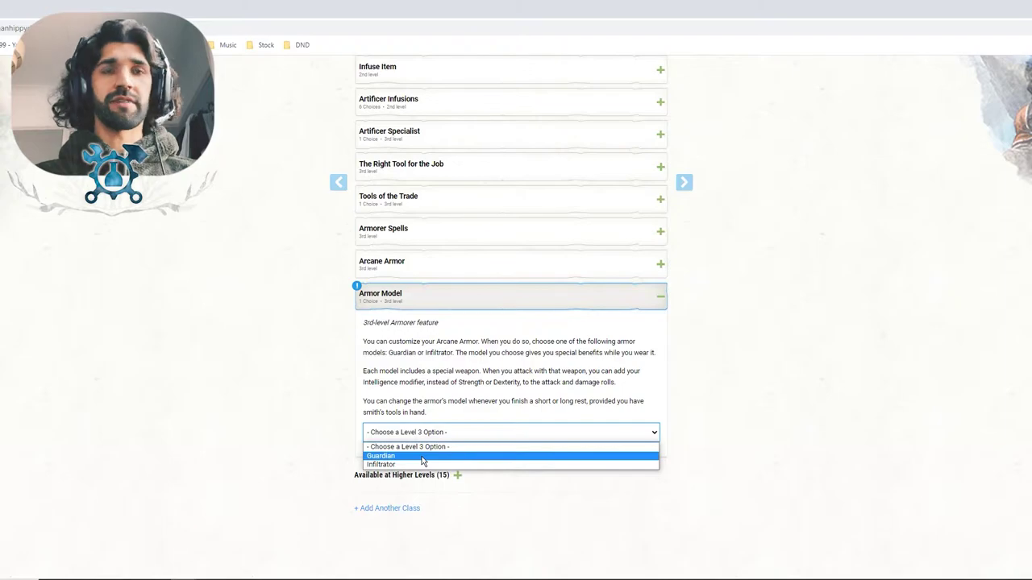
{"action": "left_click", "coordinate": [422, 456]}
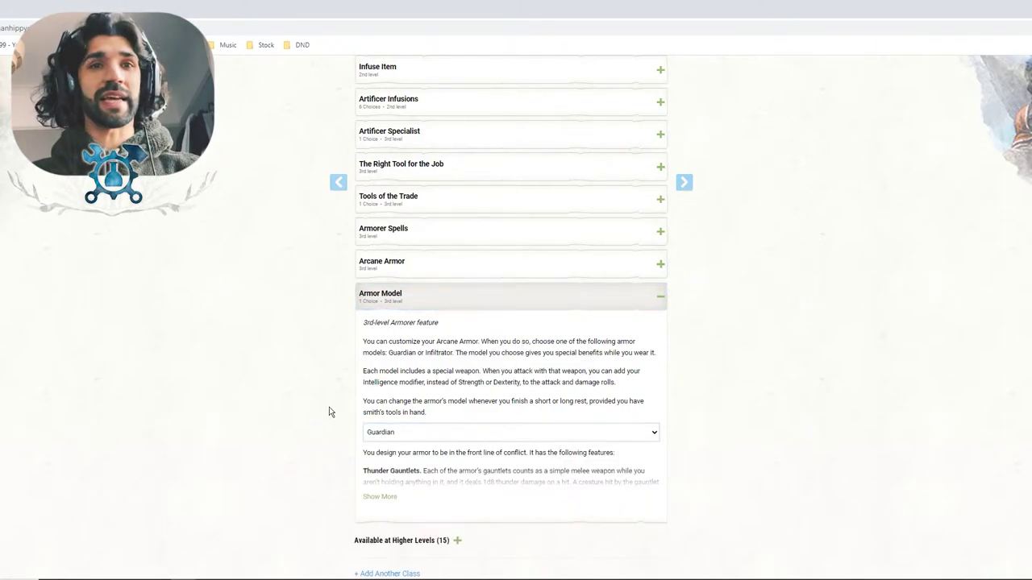
{"action": "scroll", "coordinate": [327, 410], "scroll_direction": "down", "scroll_amount": 1}
{"action": "left_click", "coordinate": [388, 434]}
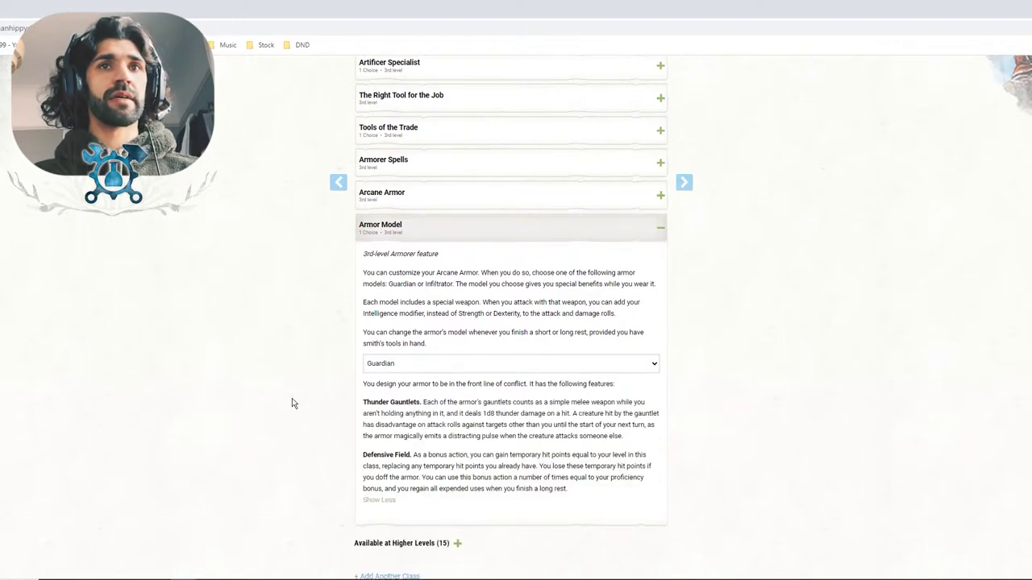
{"action": "scroll", "coordinate": [298, 391], "scroll_direction": "down", "scroll_amount": 1}
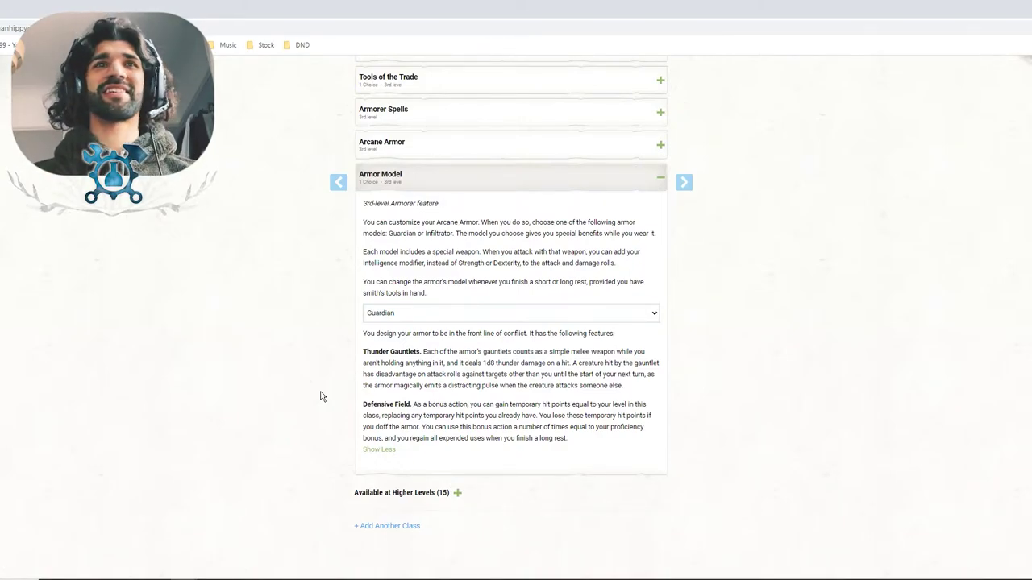
Switch the Armor Model choice from Guardian to Infiltrator
{"action": "left_click", "coordinate": [407, 315]}
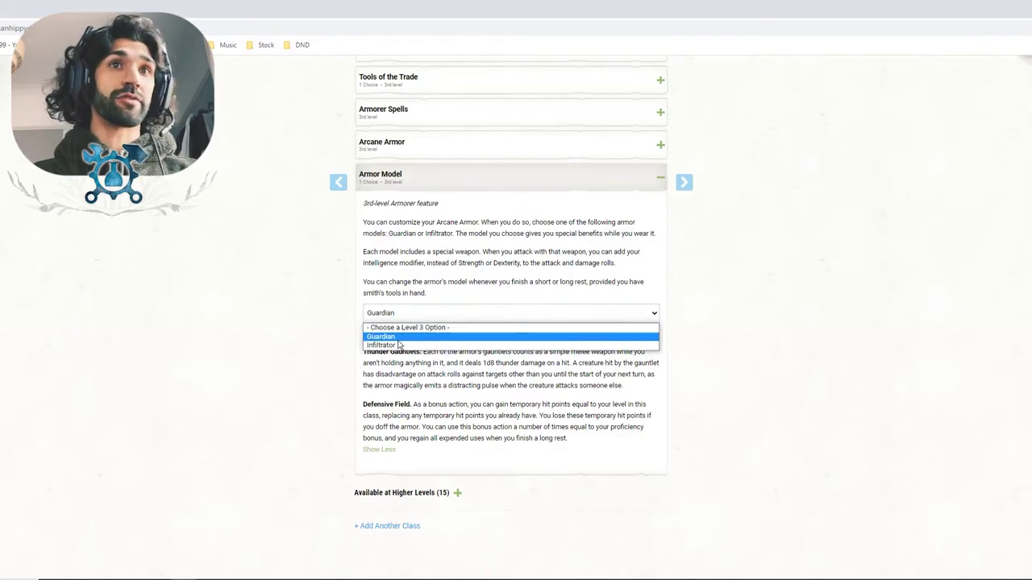
{"action": "left_click", "coordinate": [397, 345]}
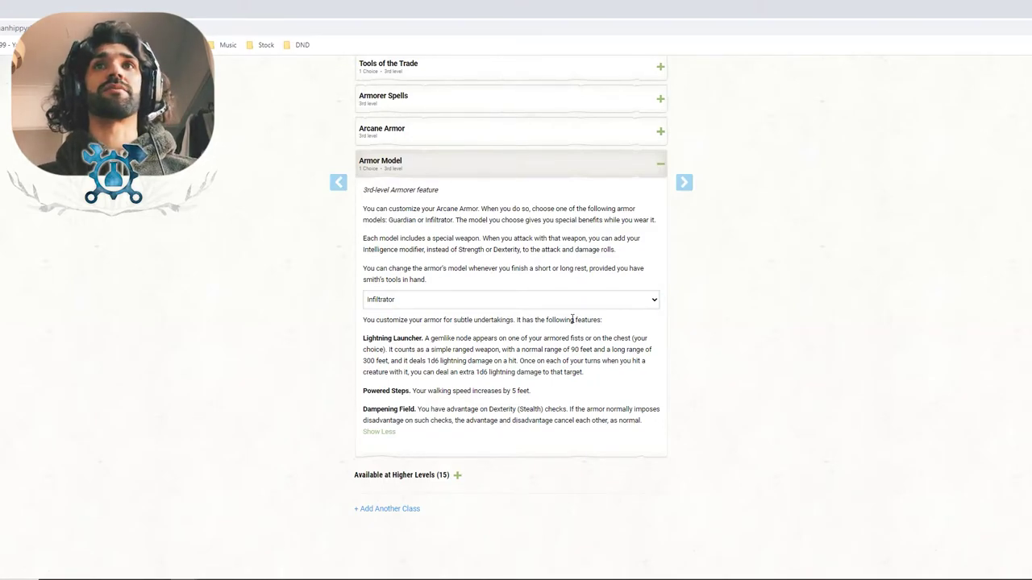
Fold up the Armor Model feature and go to Krummor's character sheet
{"action": "left_click", "coordinate": [583, 165]}
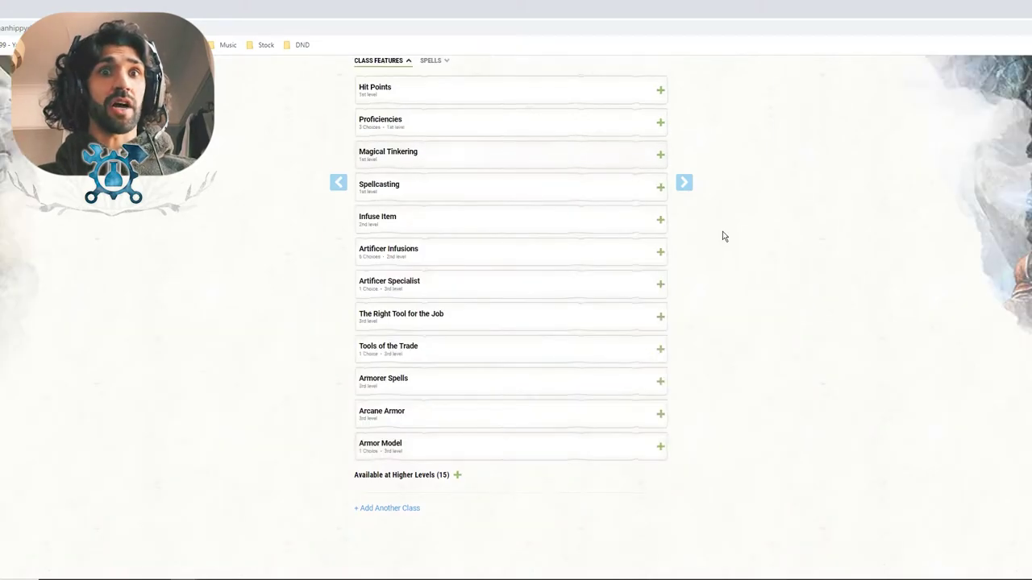
{"action": "scroll", "coordinate": [691, 185], "scroll_direction": "up", "scroll_amount": 5}
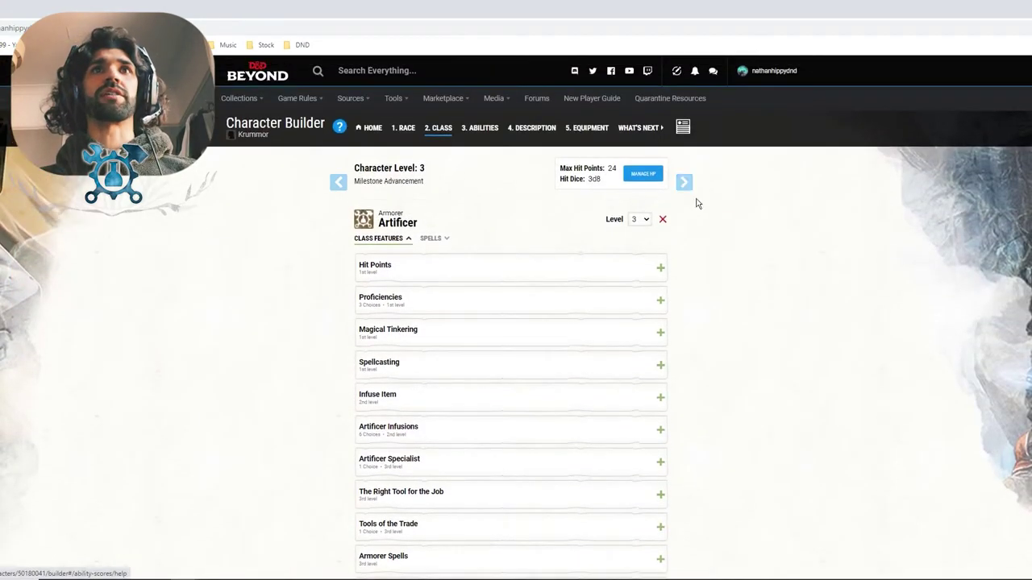
{"action": "left_click", "coordinate": [683, 130]}
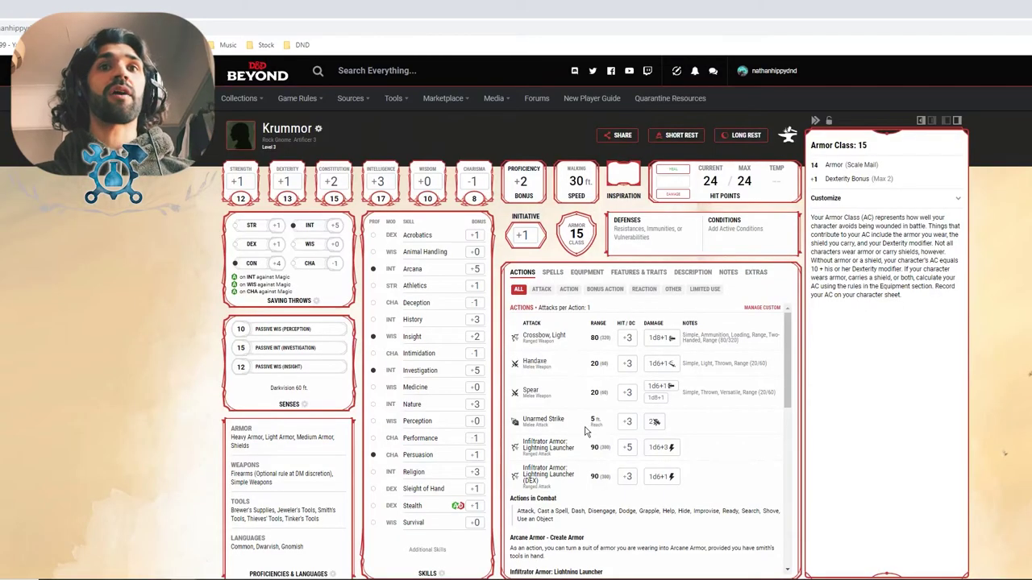
{"action": "left_click", "coordinate": [882, 435]}
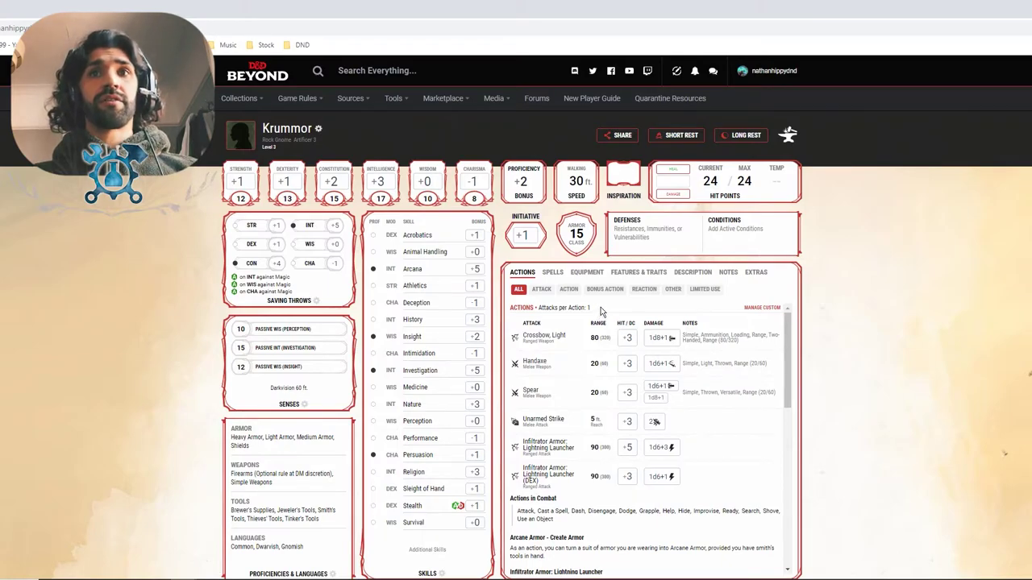
{"action": "scroll", "coordinate": [599, 311], "scroll_direction": "down", "scroll_amount": 1}
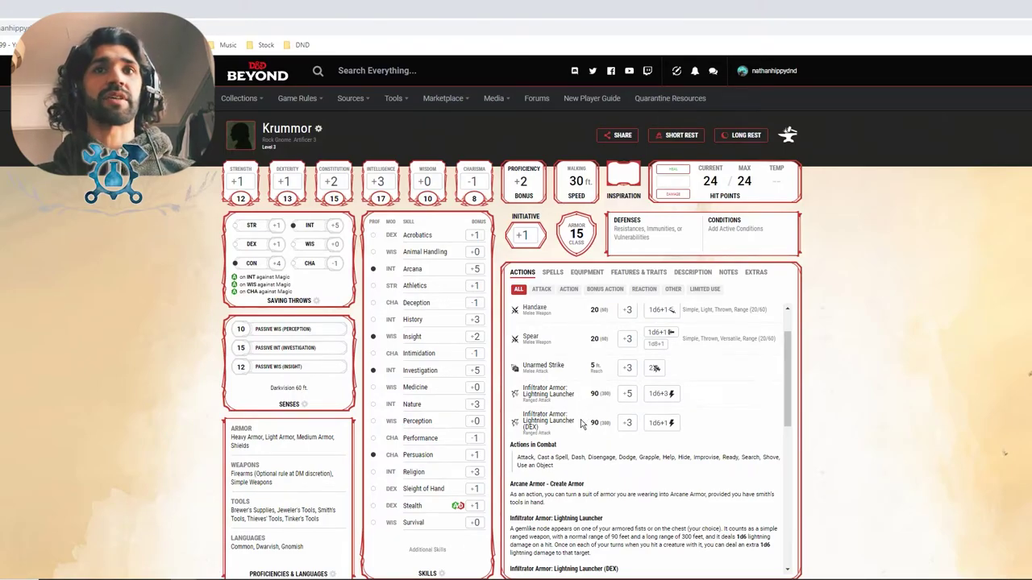
{"action": "scroll", "coordinate": [580, 425], "scroll_direction": "down", "scroll_amount": 4}
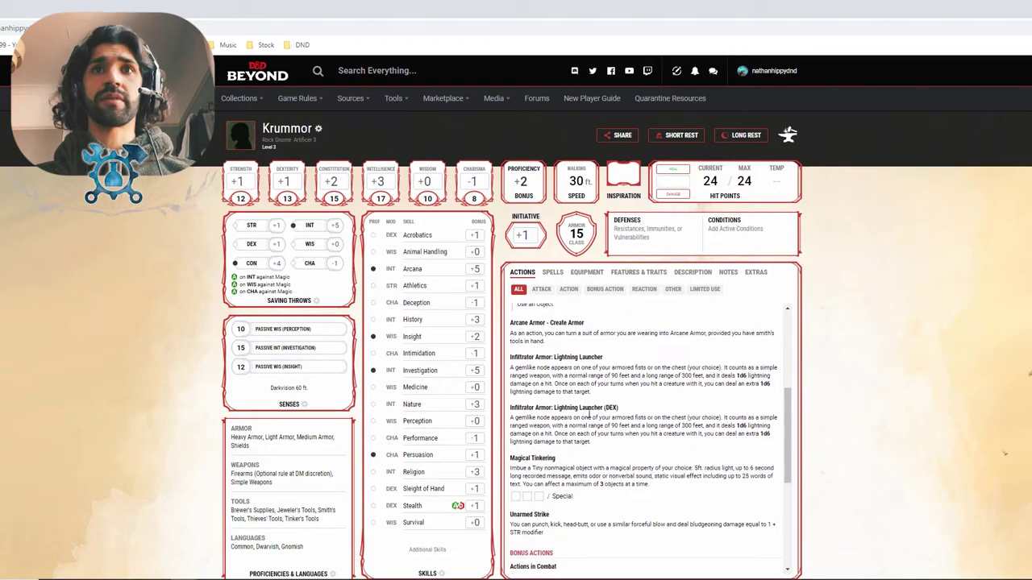
{"action": "scroll", "coordinate": [561, 366], "scroll_direction": "up", "scroll_amount": 1}
{"action": "left_click", "coordinate": [548, 383]}
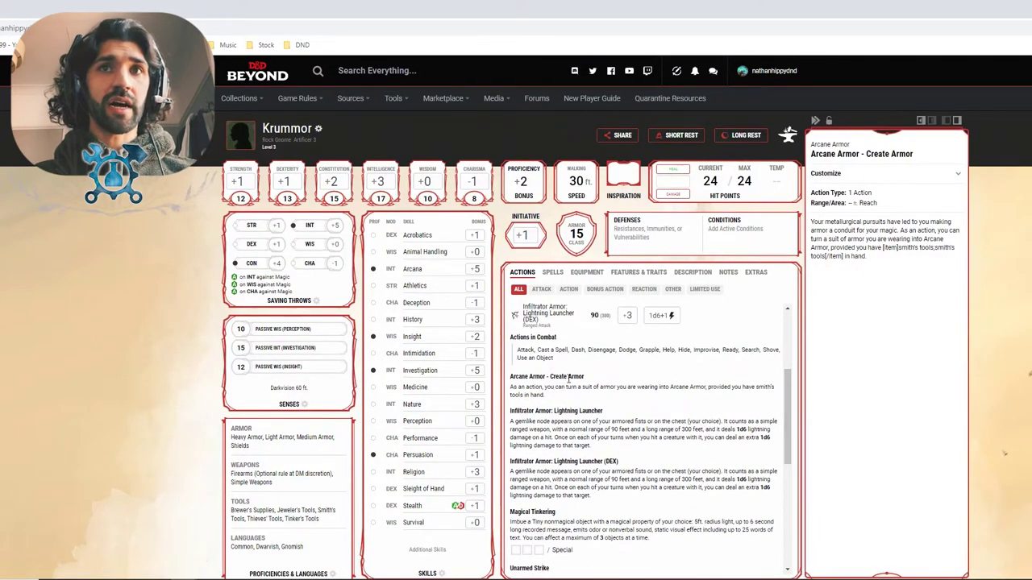
{"action": "left_click", "coordinate": [496, 383]}
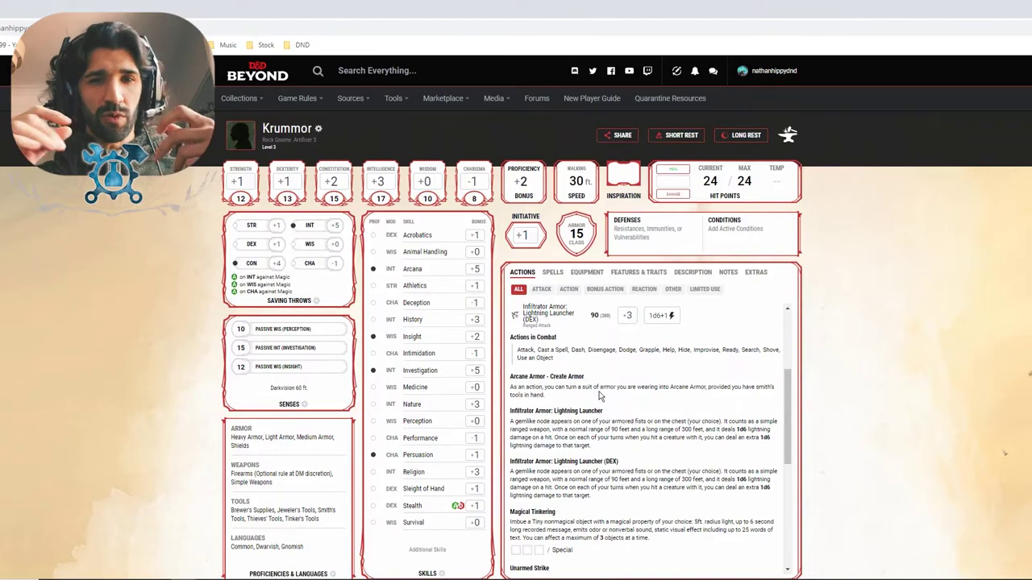
{"action": "scroll", "coordinate": [600, 395], "scroll_direction": "down", "scroll_amount": 3}
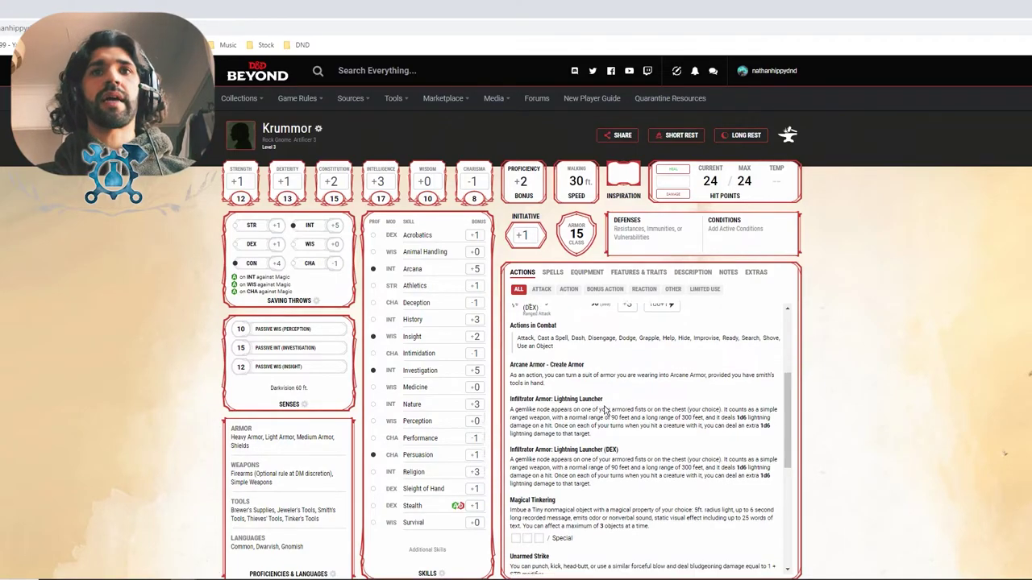
{"action": "scroll", "coordinate": [569, 386], "scroll_direction": "down", "scroll_amount": 2}
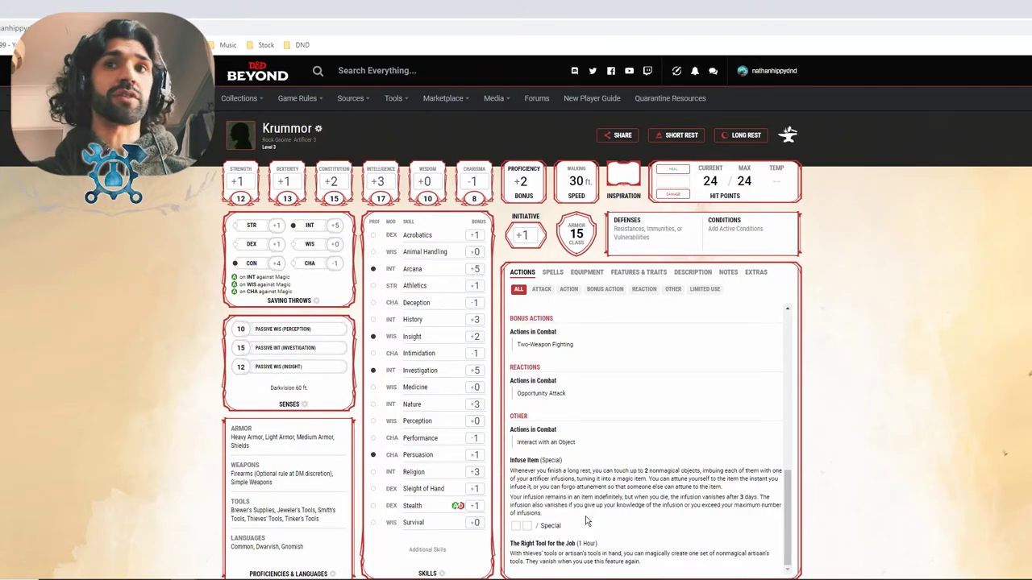
{"action": "scroll", "coordinate": [585, 484], "scroll_direction": "up", "scroll_amount": 10}
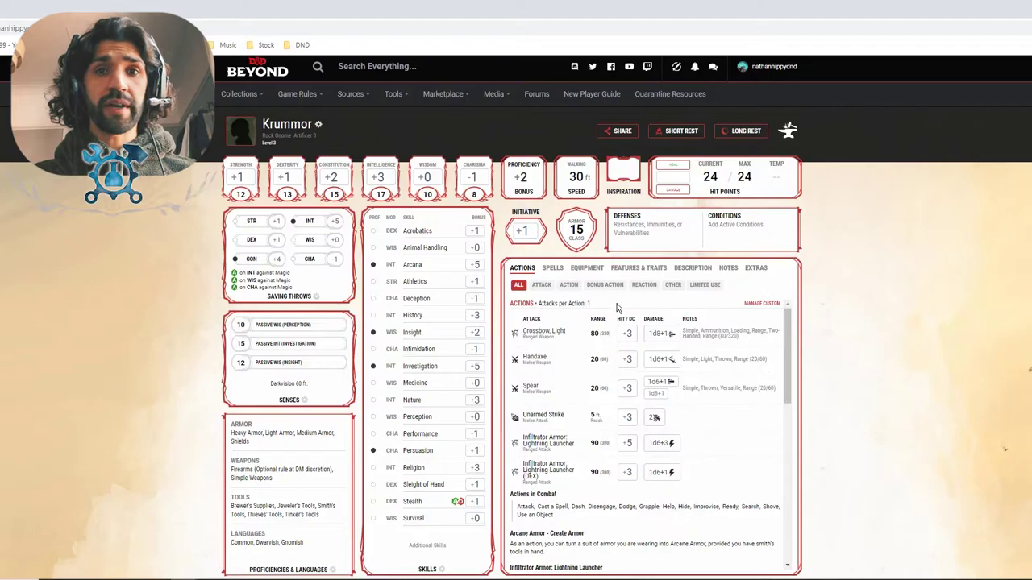
Switch the sheet to the Spells tab to see Krummor's cantrips and 1st-level spells
{"action": "left_click", "coordinate": [552, 266]}
{"action": "scroll", "coordinate": [597, 435], "scroll_direction": "down", "scroll_amount": 1}
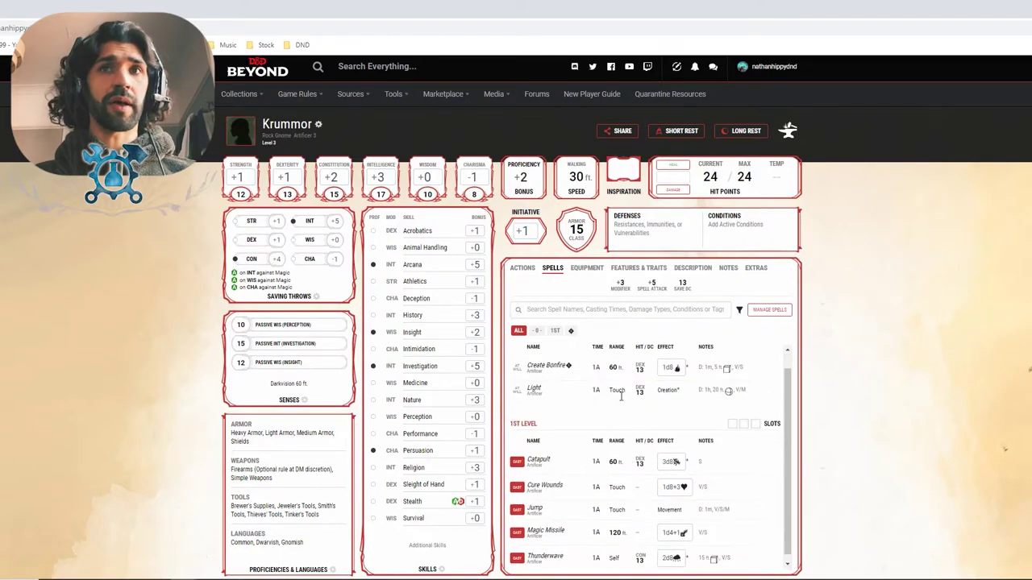
{"action": "scroll", "coordinate": [597, 436], "scroll_direction": "up", "scroll_amount": 1}
In Manage Spells, filter known spells to 1st level and read the Expeditious Retreat details
{"action": "left_click", "coordinate": [771, 311]}
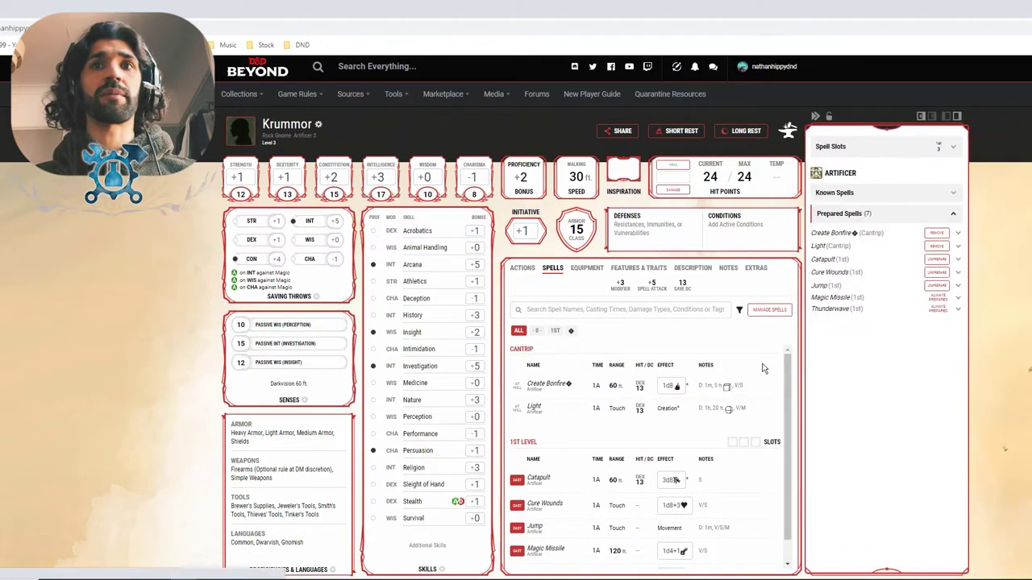
{"action": "left_click", "coordinate": [894, 214]}
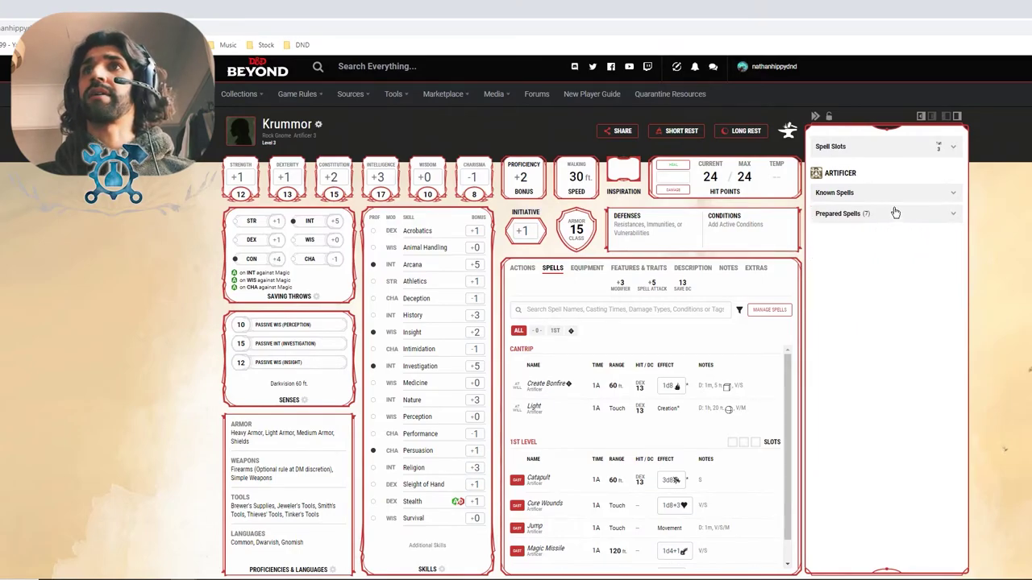
{"action": "left_click", "coordinate": [895, 196]}
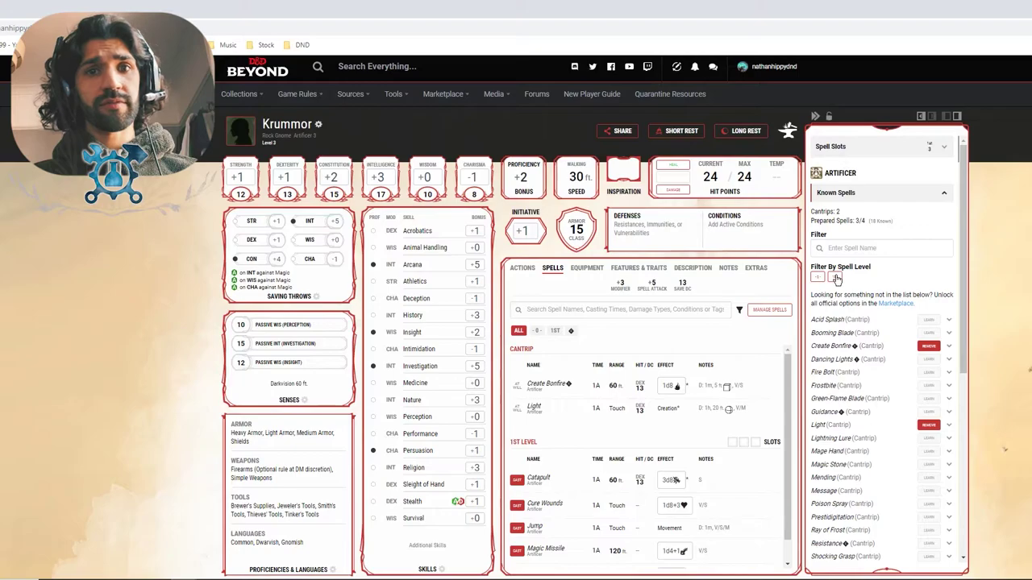
{"action": "left_click", "coordinate": [835, 278]}
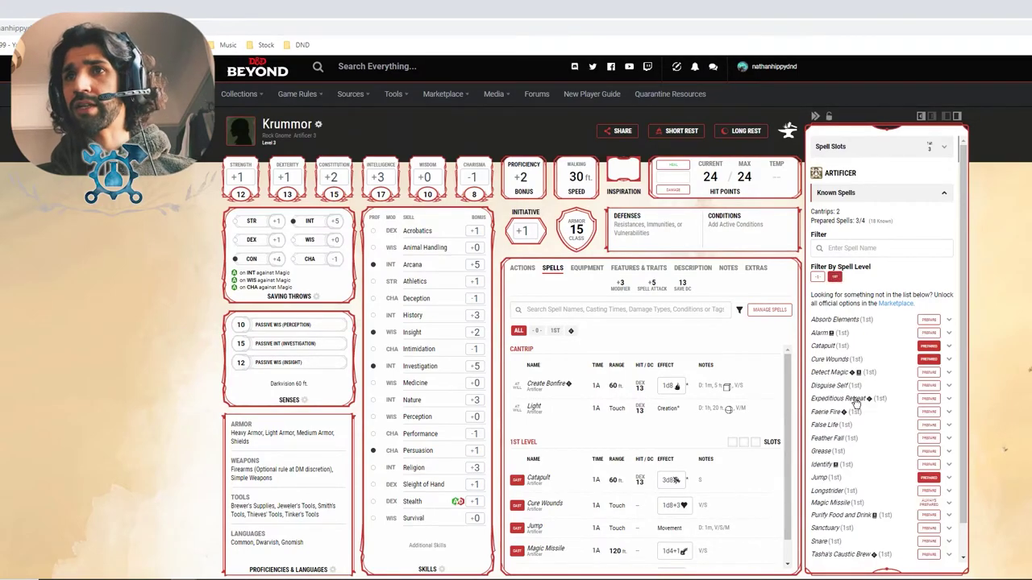
{"action": "scroll", "coordinate": [873, 435], "scroll_direction": "down", "scroll_amount": 1}
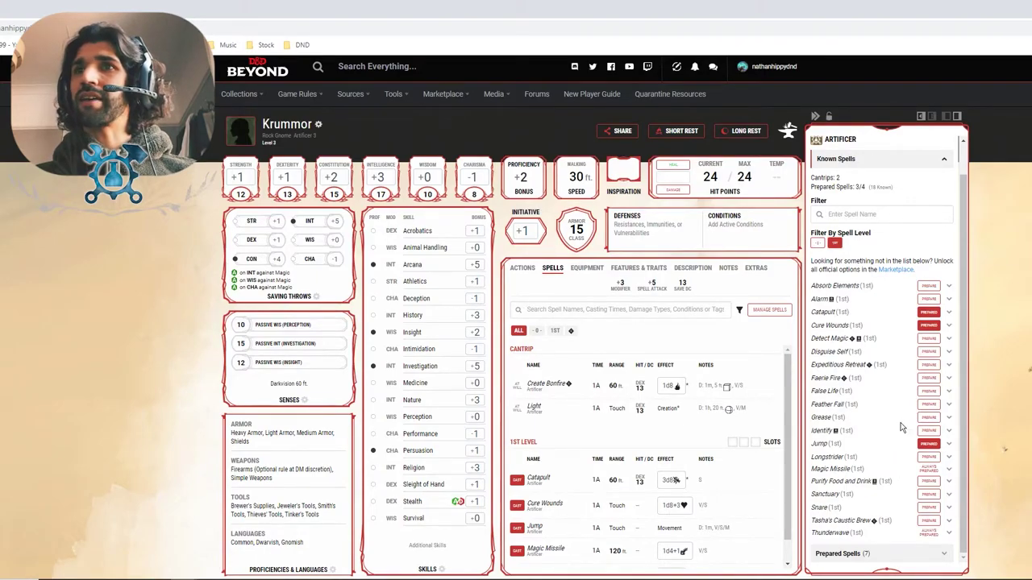
{"action": "left_click", "coordinate": [898, 368]}
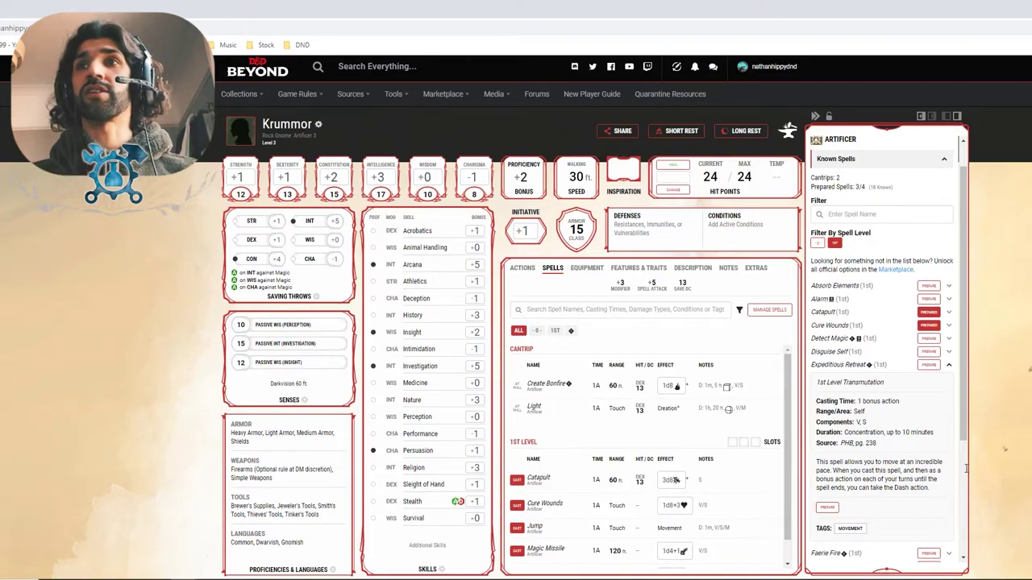
{"action": "left_click", "coordinate": [902, 367]}
Close spell management and look over the Features & Traits tab
{"action": "left_click", "coordinate": [592, 345]}
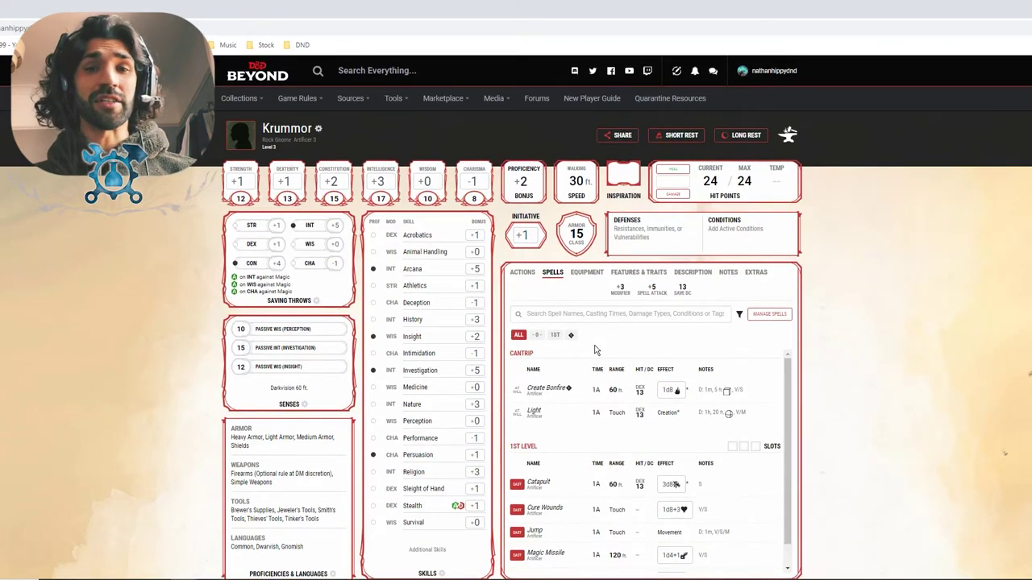
{"action": "left_click", "coordinate": [637, 272]}
{"action": "scroll", "coordinate": [661, 427], "scroll_direction": "down", "scroll_amount": 2}
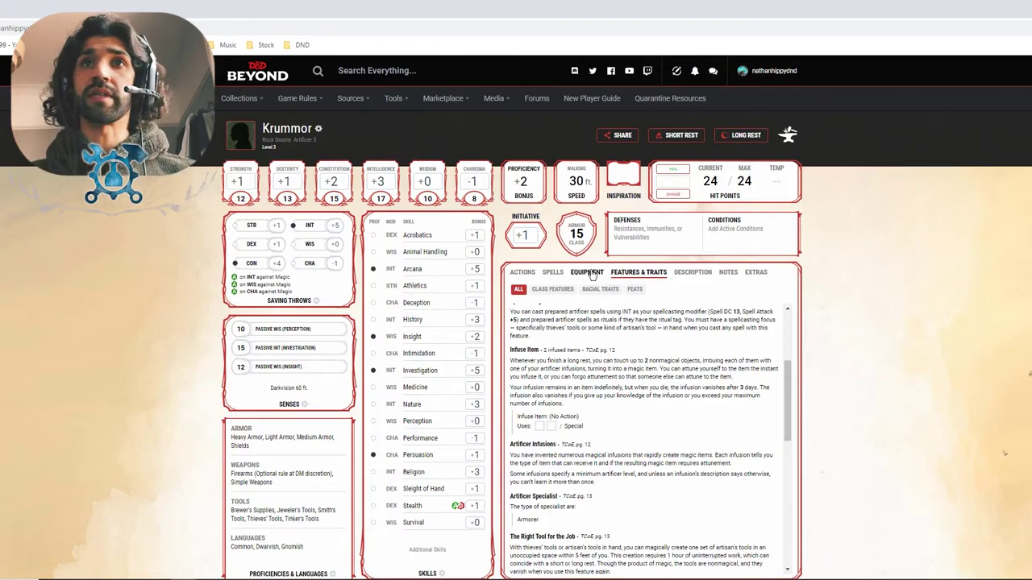
Browse the Equipment tab's Infusions: Mind Sharpener, Goggles of Night, Lantern of Tracking (Dragons)
{"action": "left_click", "coordinate": [591, 272]}
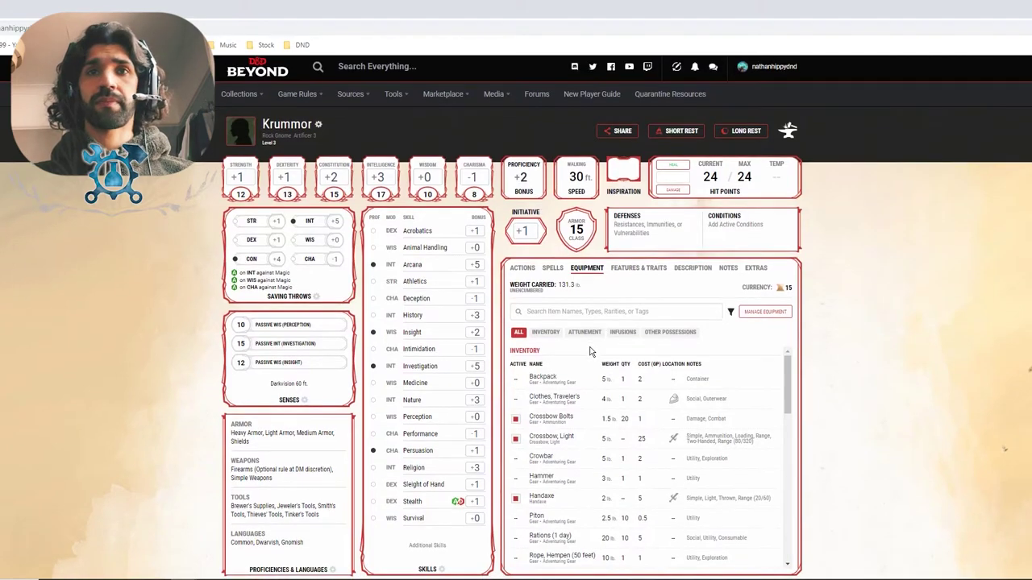
{"action": "scroll", "coordinate": [594, 386], "scroll_direction": "down", "scroll_amount": 2}
{"action": "scroll", "coordinate": [596, 399], "scroll_direction": "down", "scroll_amount": 5}
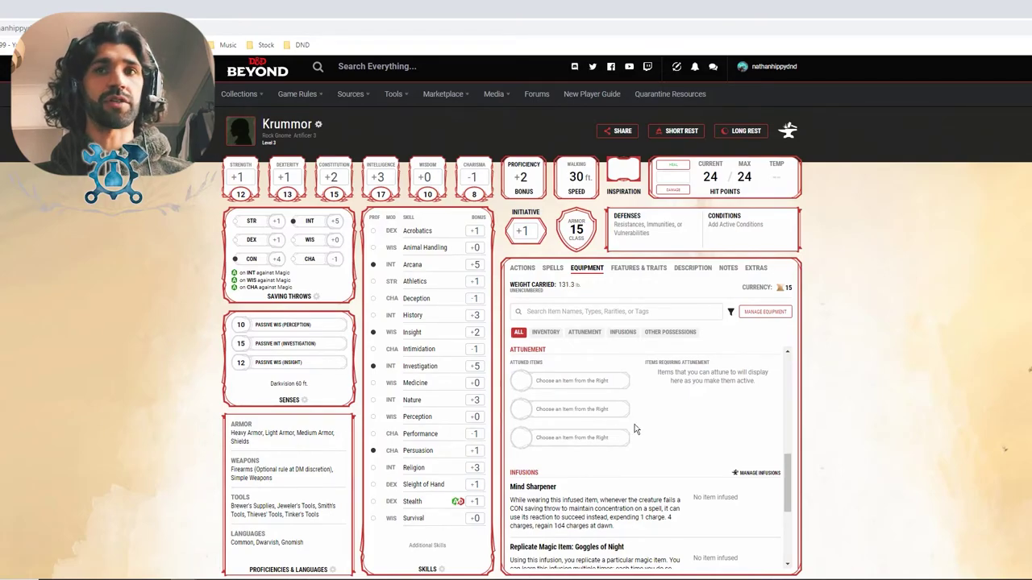
{"action": "scroll", "coordinate": [668, 411], "scroll_direction": "down", "scroll_amount": 3}
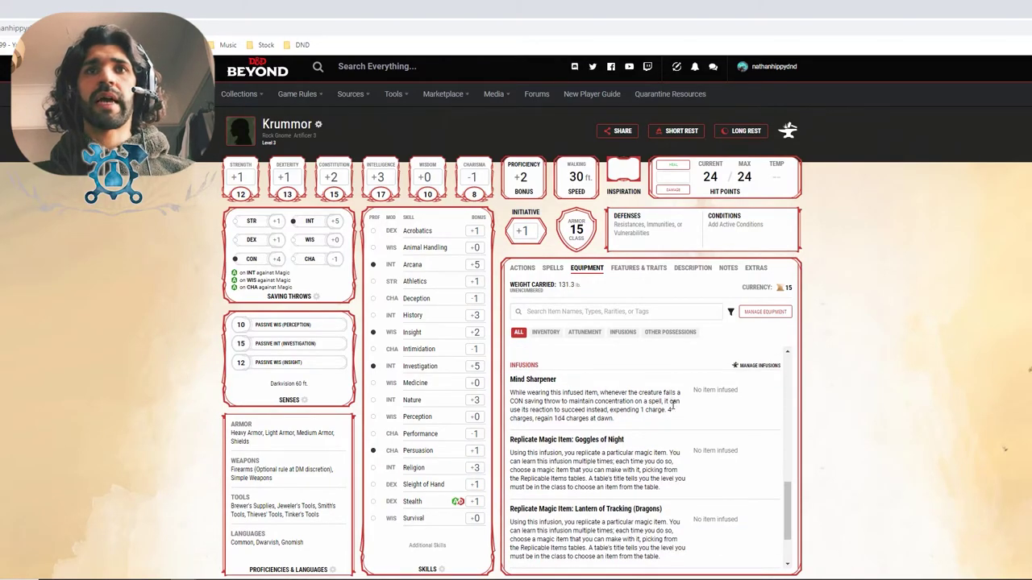
{"action": "scroll", "coordinate": [596, 406], "scroll_direction": "down", "scroll_amount": 1}
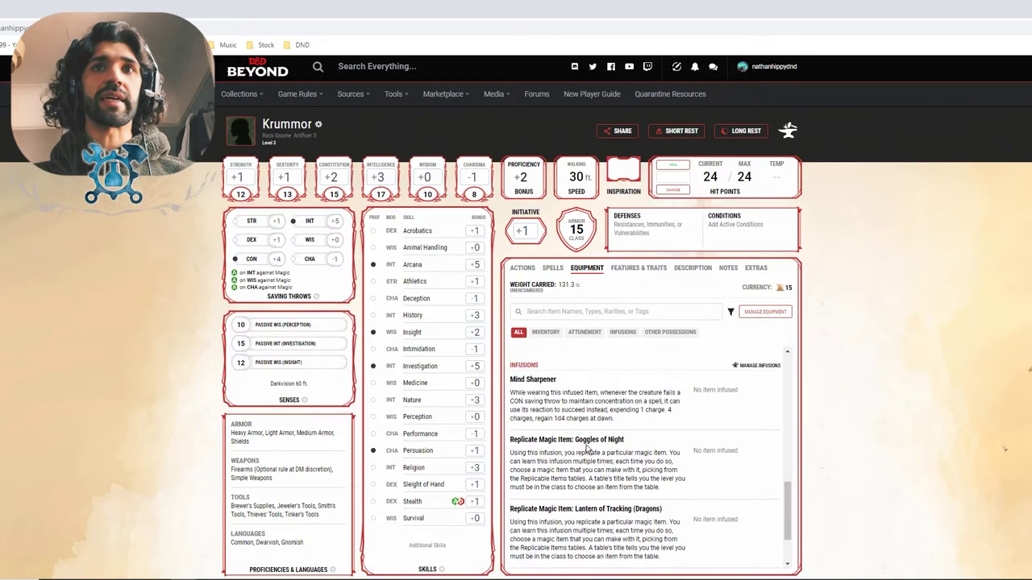
{"action": "scroll", "coordinate": [591, 440], "scroll_direction": "up", "scroll_amount": 1}
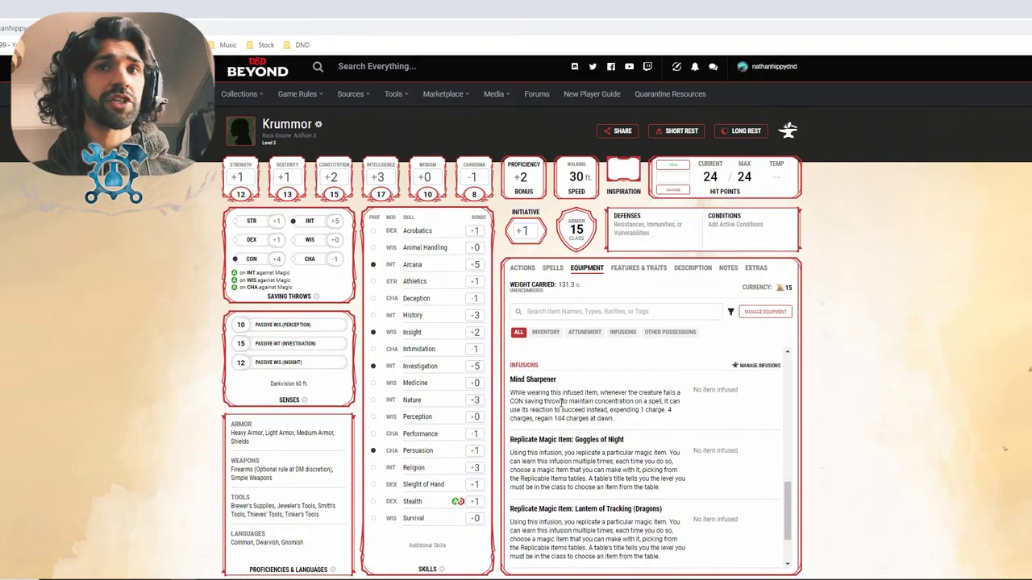
{"action": "scroll", "coordinate": [556, 392], "scroll_direction": "down", "scroll_amount": 1}
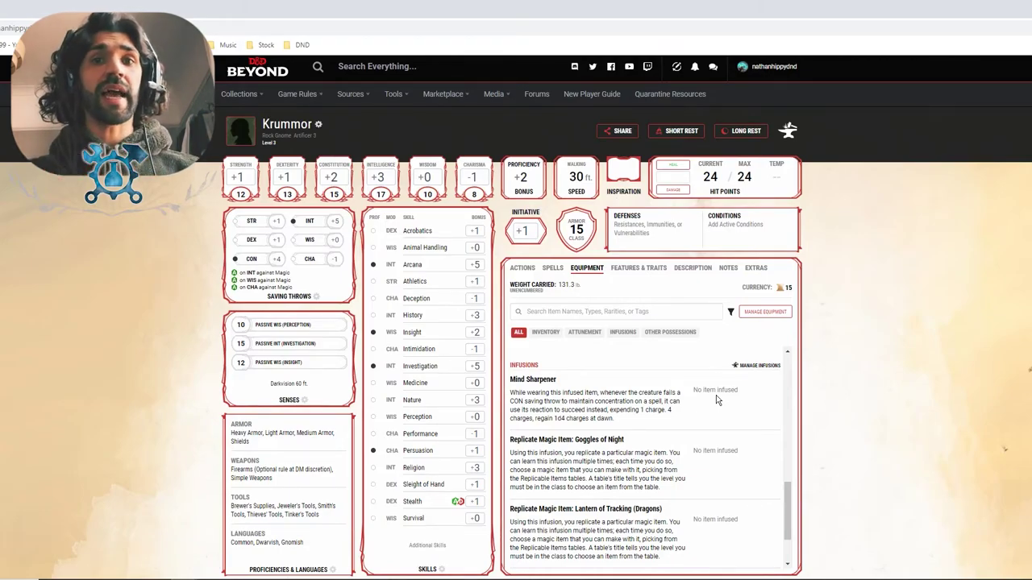
Look over the spell list, then return to Equipment and scroll toward the Infusions section
{"action": "left_click", "coordinate": [552, 269]}
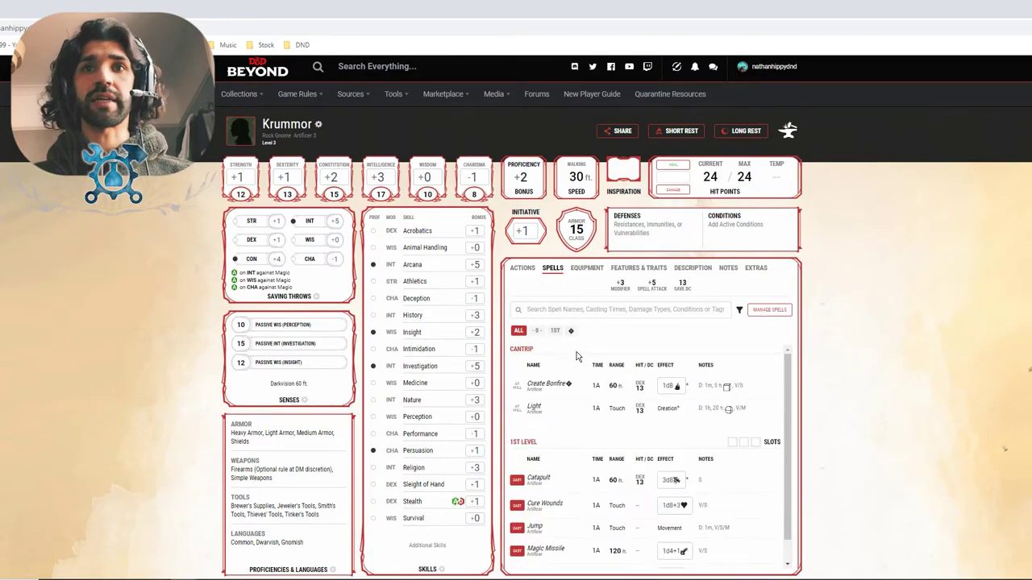
{"action": "scroll", "coordinate": [576, 429], "scroll_direction": "down", "scroll_amount": 2}
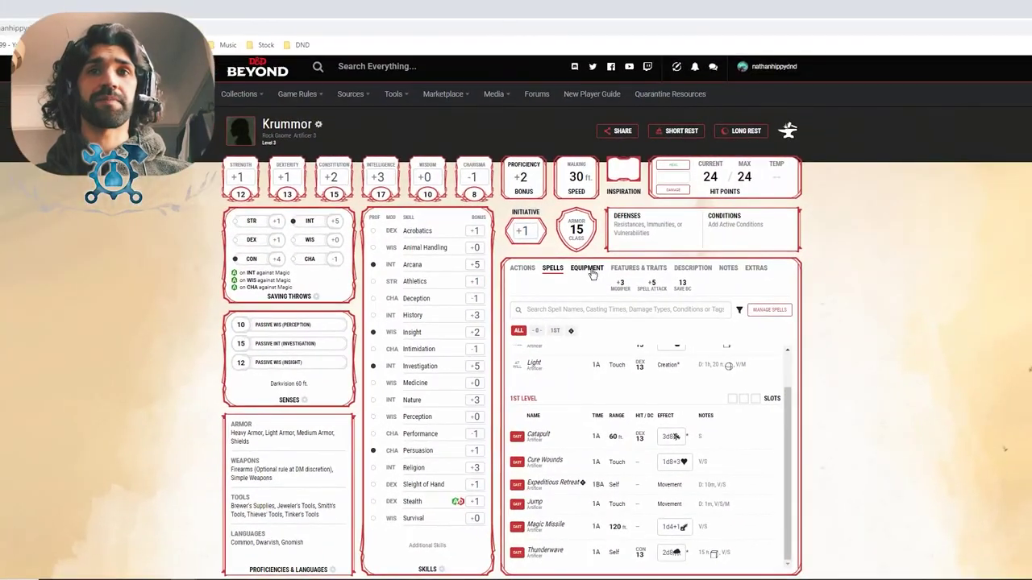
{"action": "left_click", "coordinate": [570, 77]}
{"action": "scroll", "coordinate": [623, 397], "scroll_direction": "down", "scroll_amount": 10}
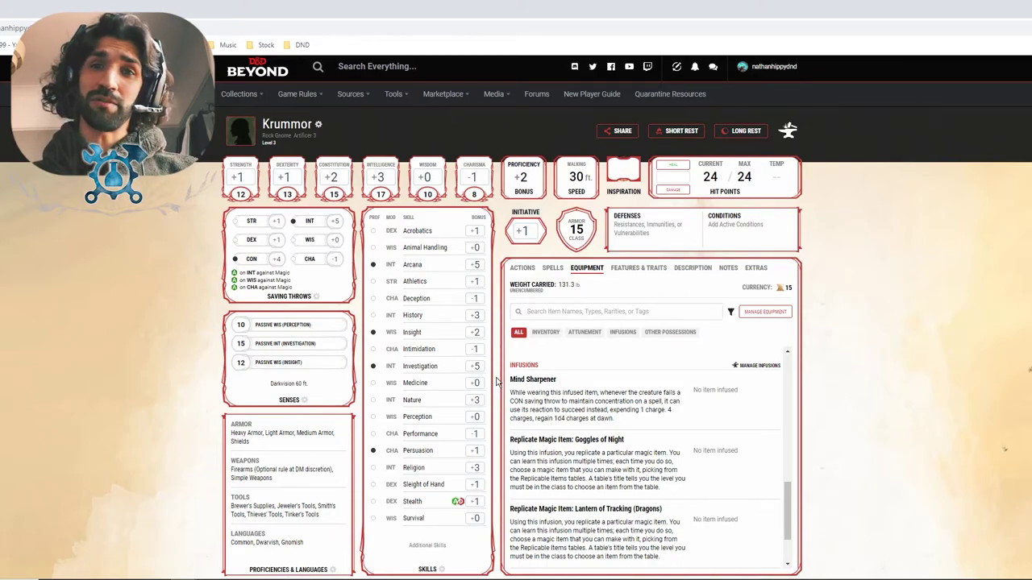
Infuse Mind Sharpener into Krummor's owned Scale Mail
{"action": "left_click", "coordinate": [709, 391]}
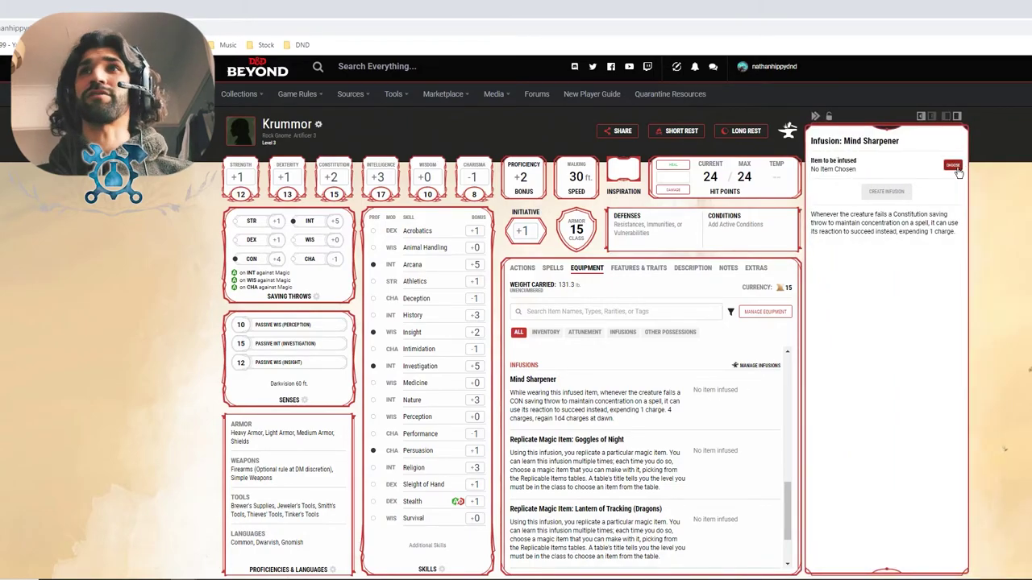
{"action": "left_click", "coordinate": [953, 165]}
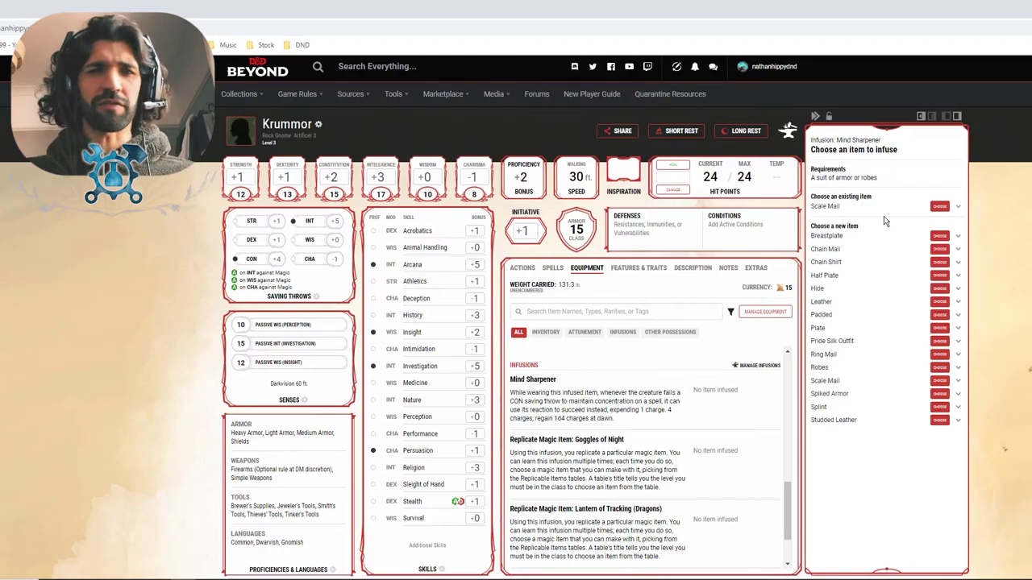
{"action": "left_click", "coordinate": [940, 208]}
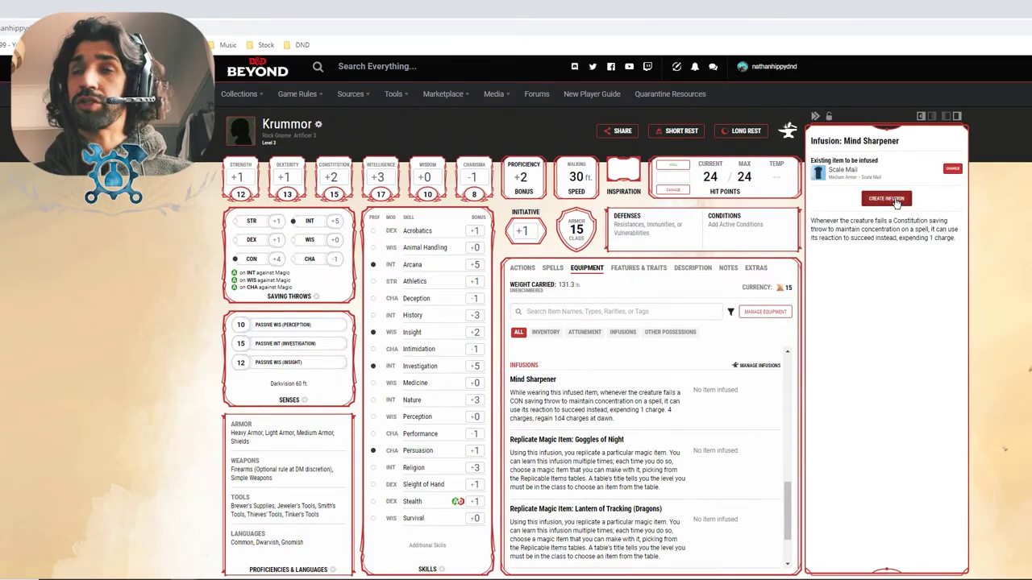
{"action": "left_click", "coordinate": [886, 198]}
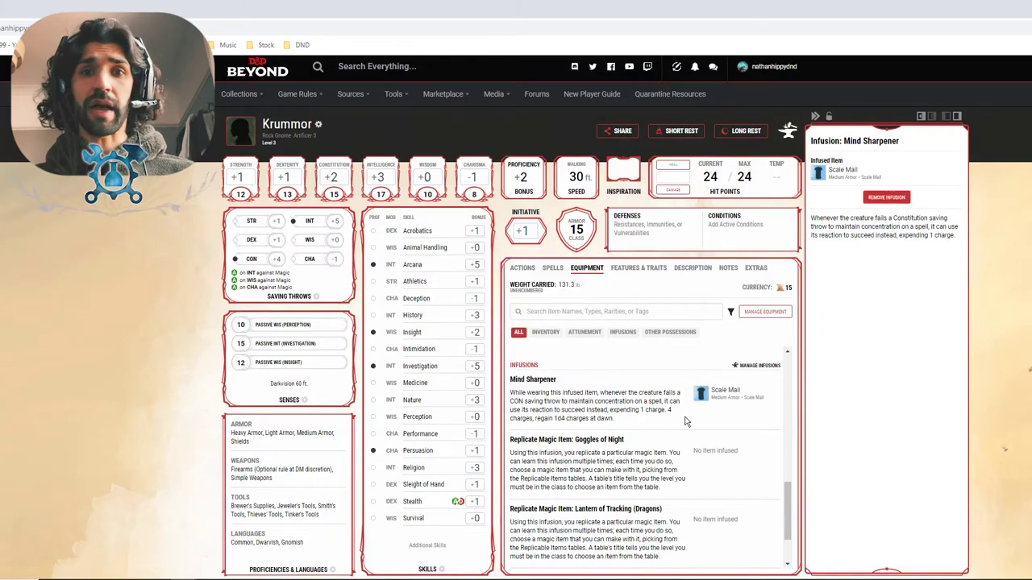
{"action": "left_click", "coordinate": [674, 364]}
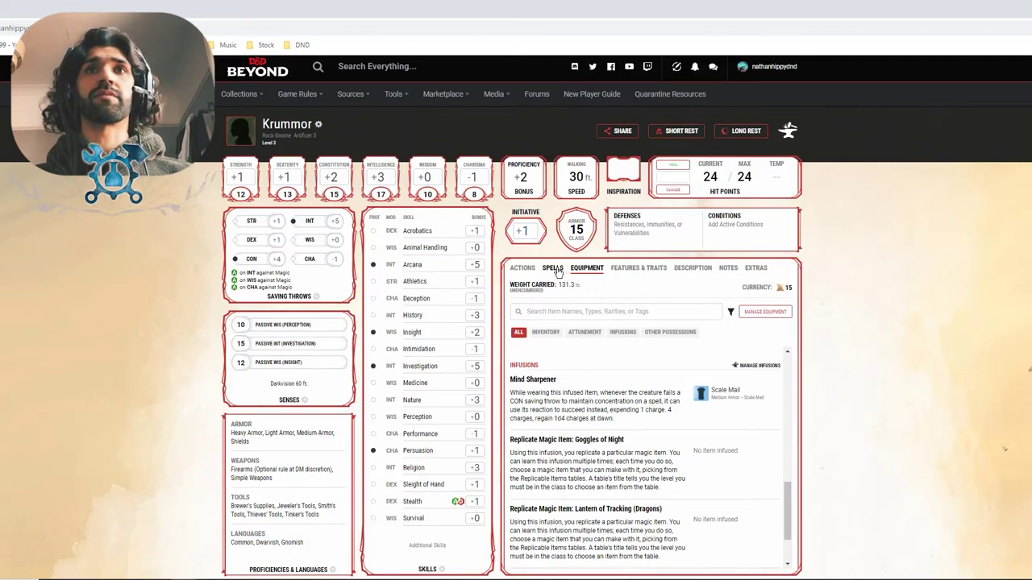
Try marking the Scale Mail's Mind Sharpener charges, then clear them all so none are spent
{"action": "scroll", "coordinate": [614, 375], "scroll_direction": "up", "scroll_amount": 10}
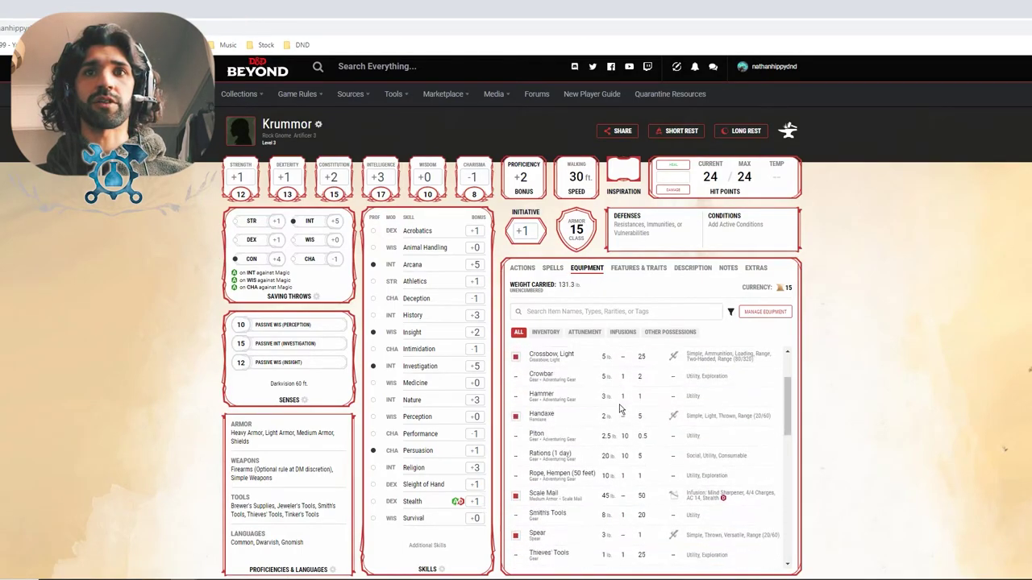
{"action": "scroll", "coordinate": [619, 410], "scroll_direction": "down", "scroll_amount": 2}
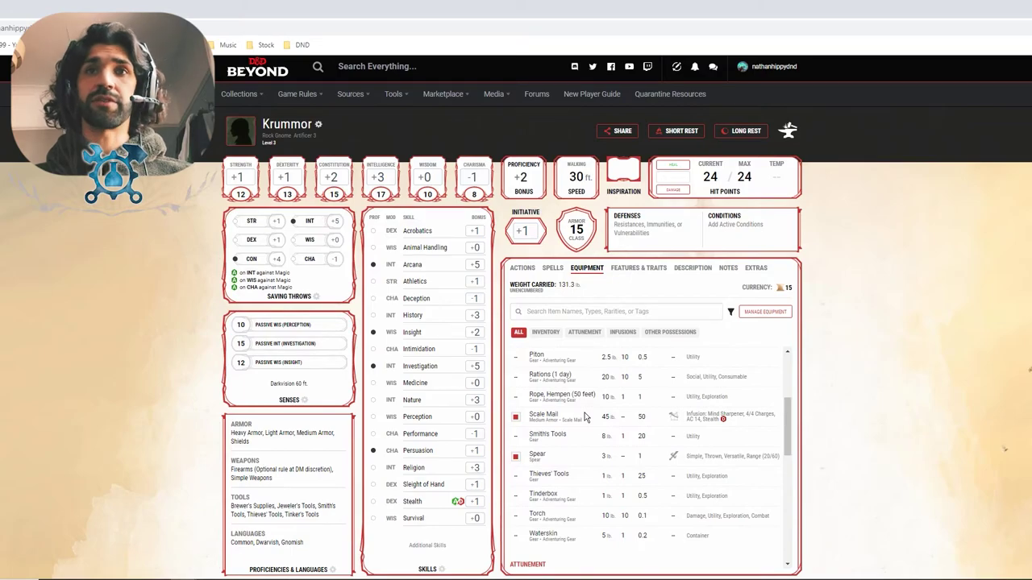
{"action": "left_click", "coordinate": [586, 416]}
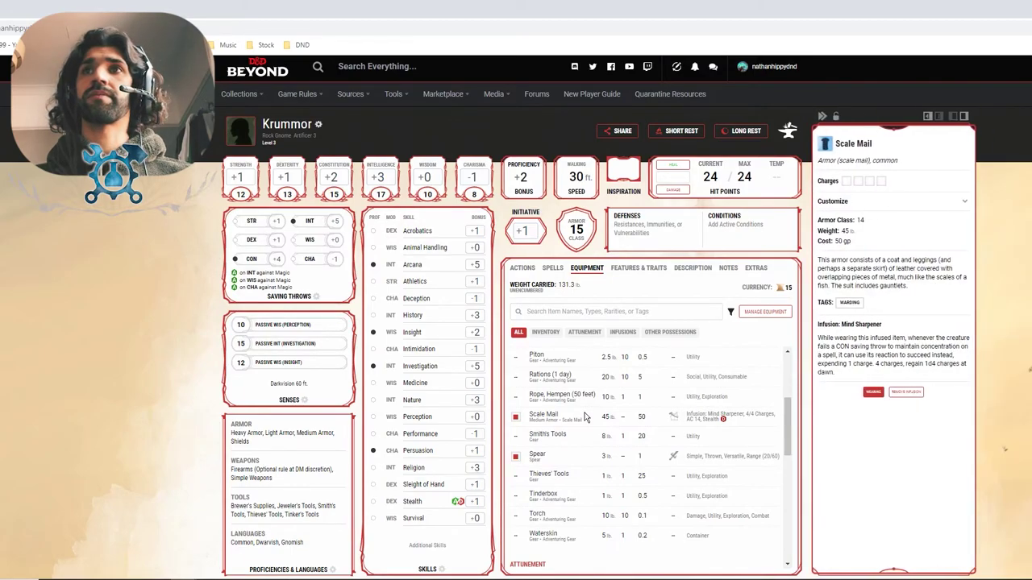
{"action": "left_click", "coordinate": [839, 182]}
{"action": "left_click", "coordinate": [862, 182]}
{"action": "left_click", "coordinate": [873, 183]}
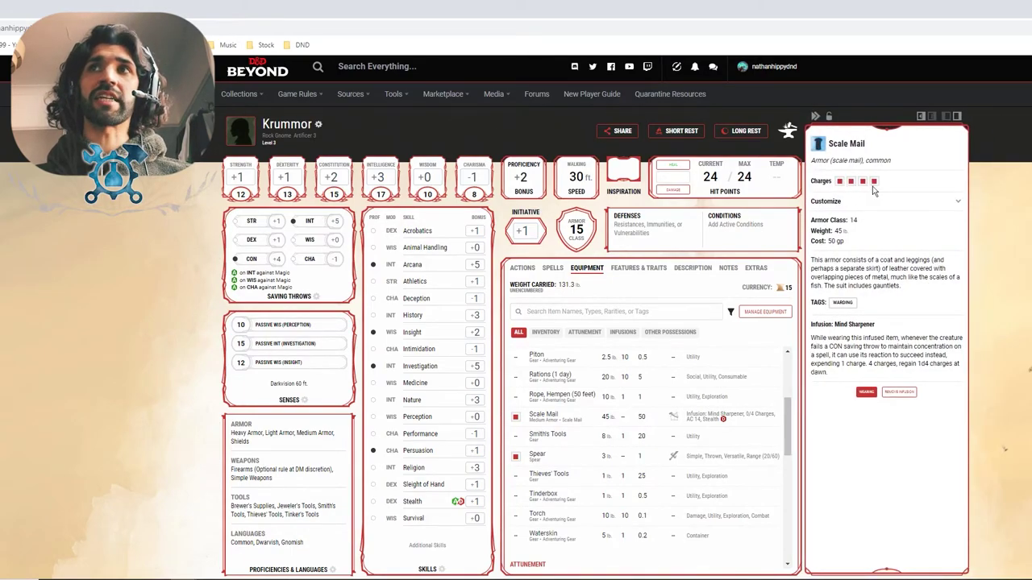
{"action": "left_click", "coordinate": [873, 183]}
{"action": "left_click", "coordinate": [861, 183]}
{"action": "left_click", "coordinate": [850, 182]}
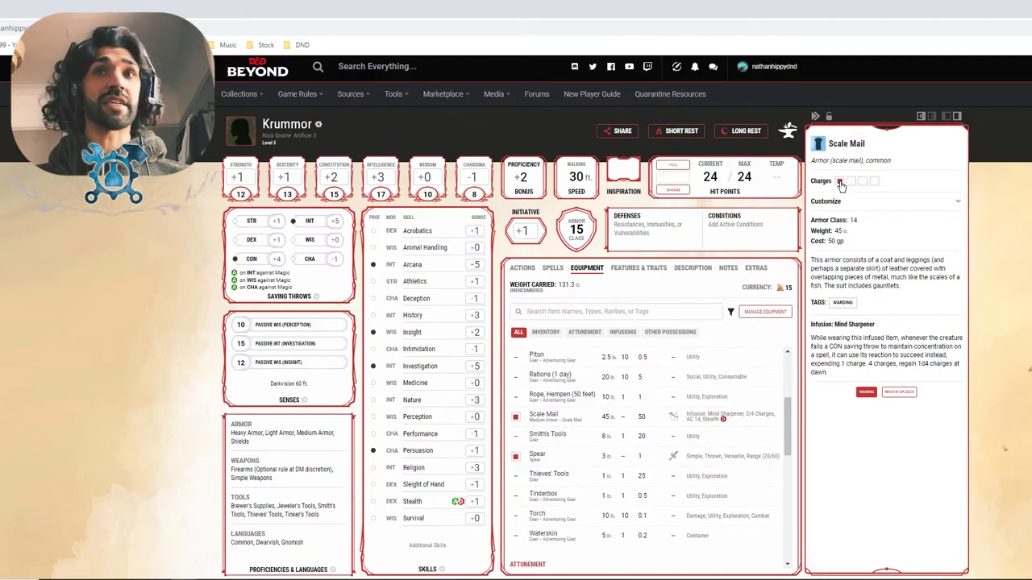
{"action": "left_click", "coordinate": [839, 182]}
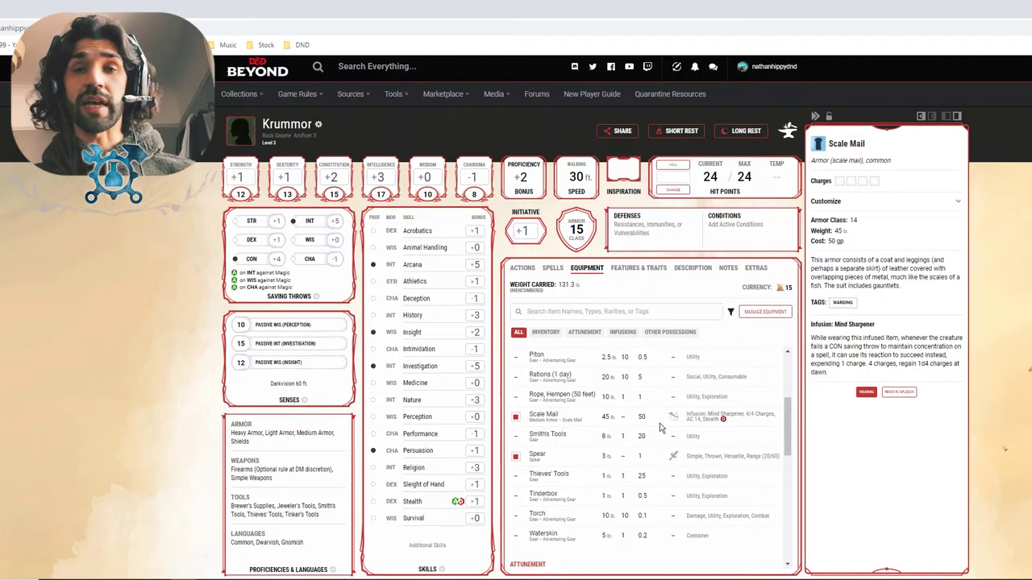
{"action": "left_click", "coordinate": [638, 299]}
Mark one of the two Infuse Item uses as spent in Features & Traits
{"action": "scroll", "coordinate": [607, 395], "scroll_direction": "down", "scroll_amount": 2}
{"action": "scroll", "coordinate": [607, 395], "scroll_direction": "down", "scroll_amount": 5}
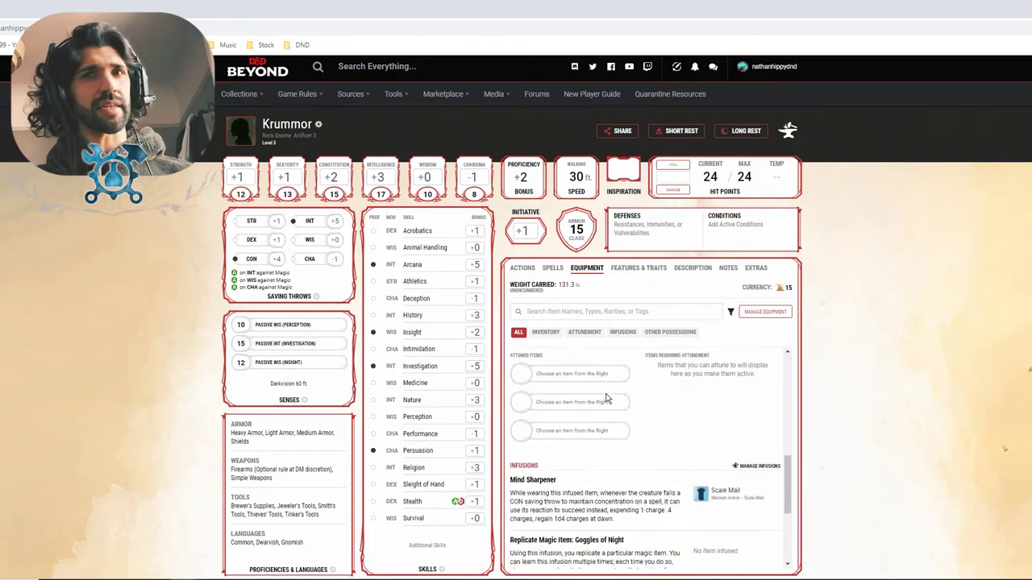
{"action": "left_click", "coordinate": [637, 268]}
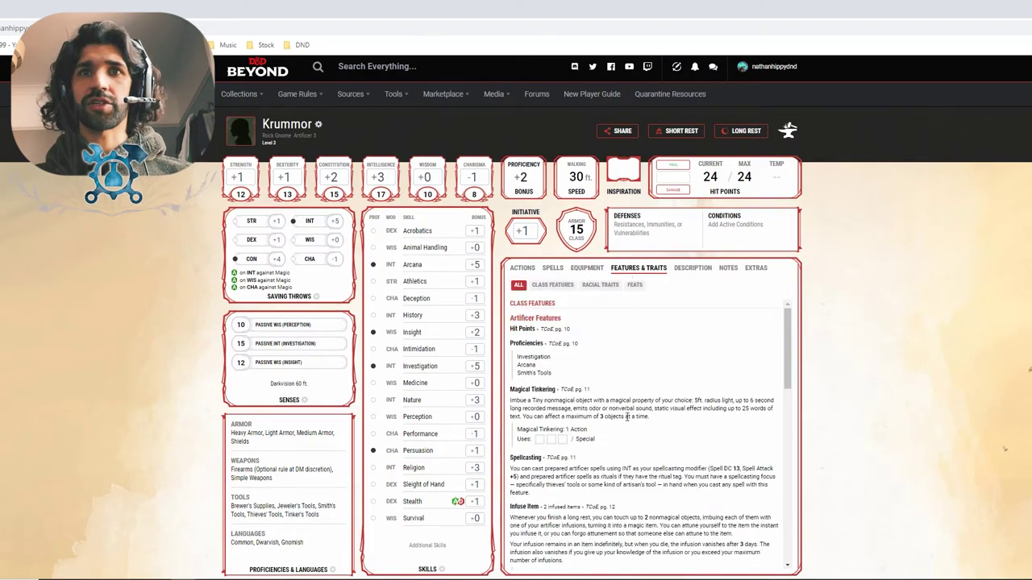
{"action": "scroll", "coordinate": [566, 439], "scroll_direction": "down", "scroll_amount": 5}
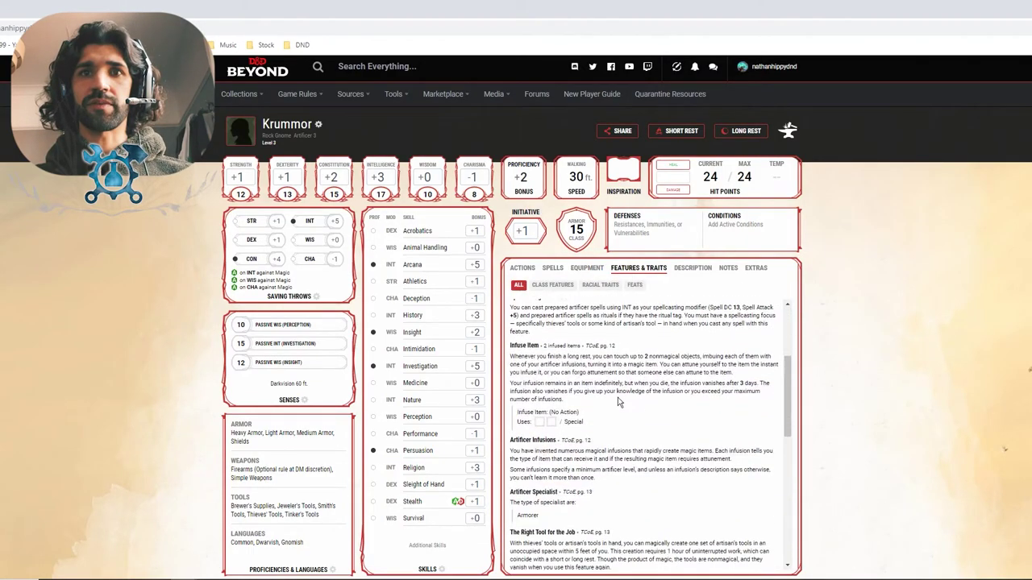
{"action": "left_click", "coordinate": [539, 422]}
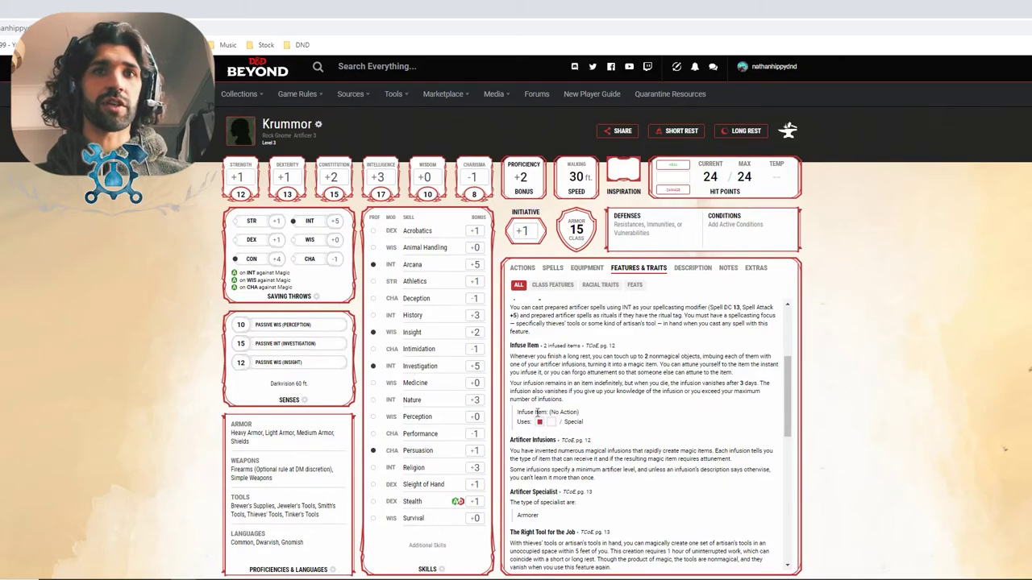
On the Equipment tab, confirm Enhanced Defense has no item infused, then return to the Inventory
{"action": "left_click", "coordinate": [576, 273]}
{"action": "scroll", "coordinate": [599, 418], "scroll_direction": "down", "scroll_amount": 5}
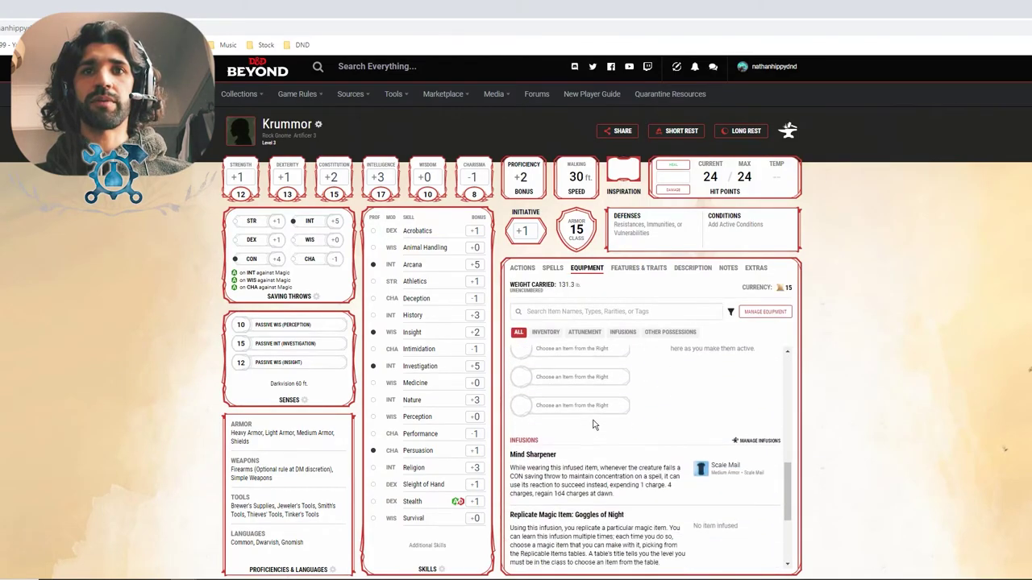
{"action": "scroll", "coordinate": [595, 424], "scroll_direction": "down", "scroll_amount": 4}
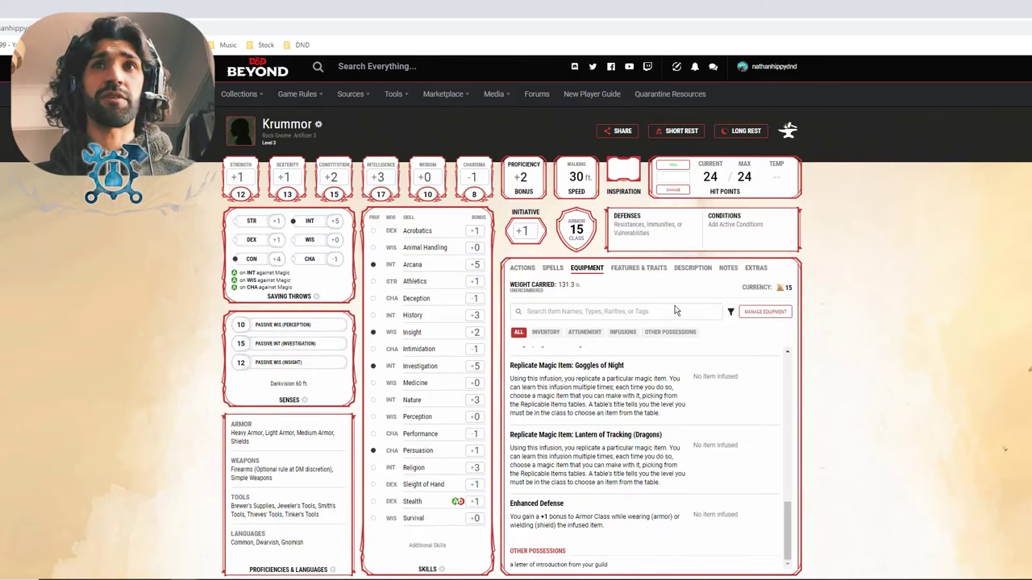
{"action": "scroll", "coordinate": [667, 432], "scroll_direction": "up", "scroll_amount": 15}
{"action": "scroll", "coordinate": [675, 441], "scroll_direction": "up", "scroll_amount": 1}
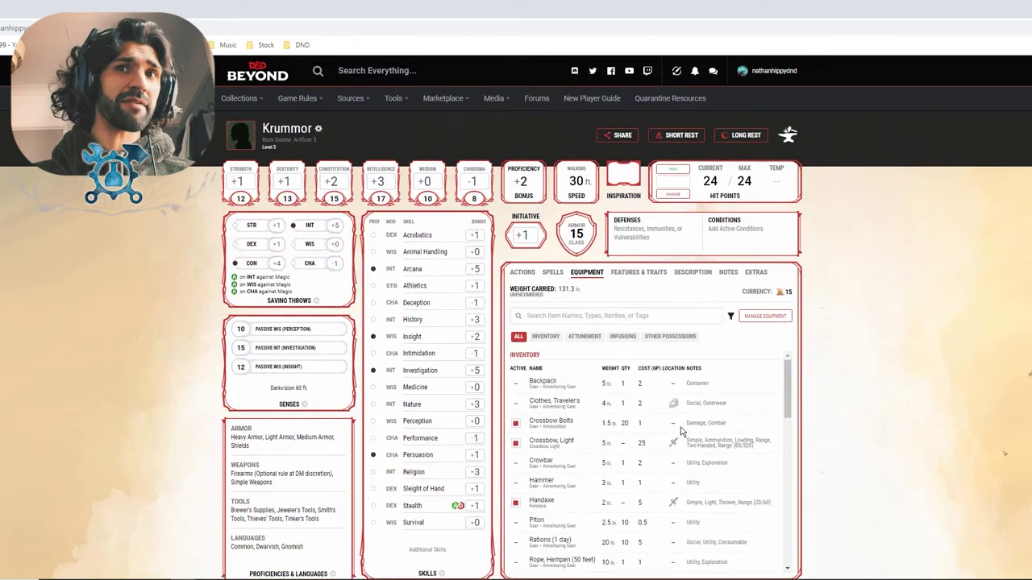
Search equipment for 'shield' and add a plain Shield, raising carried weight to 137.3 lb
{"action": "left_click", "coordinate": [762, 320]}
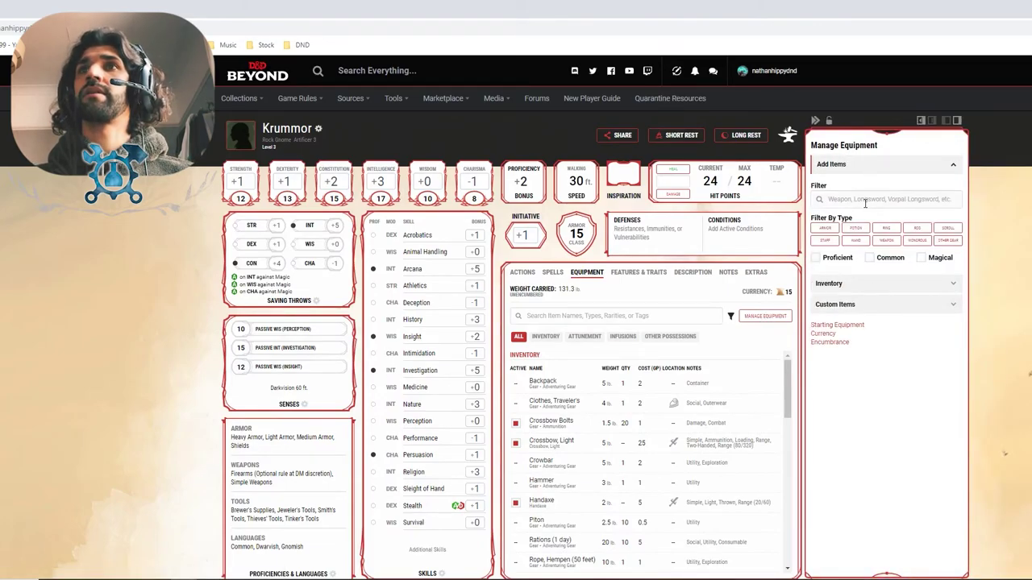
{"action": "left_click", "coordinate": [864, 203]}
{"action": "type", "text": "shield"}
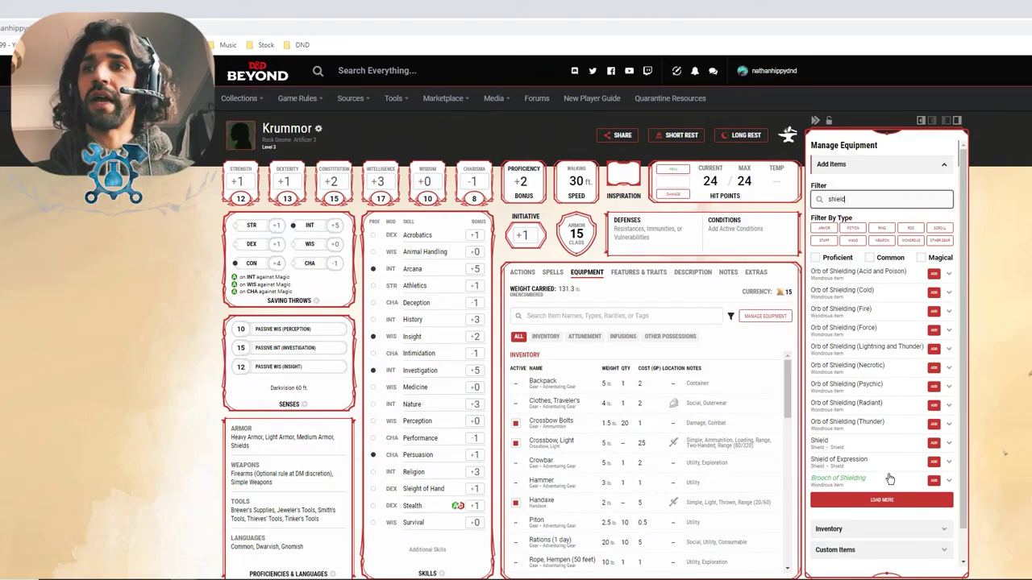
{"action": "left_click", "coordinate": [881, 500]}
{"action": "scroll", "coordinate": [877, 480], "scroll_direction": "down", "scroll_amount": 5}
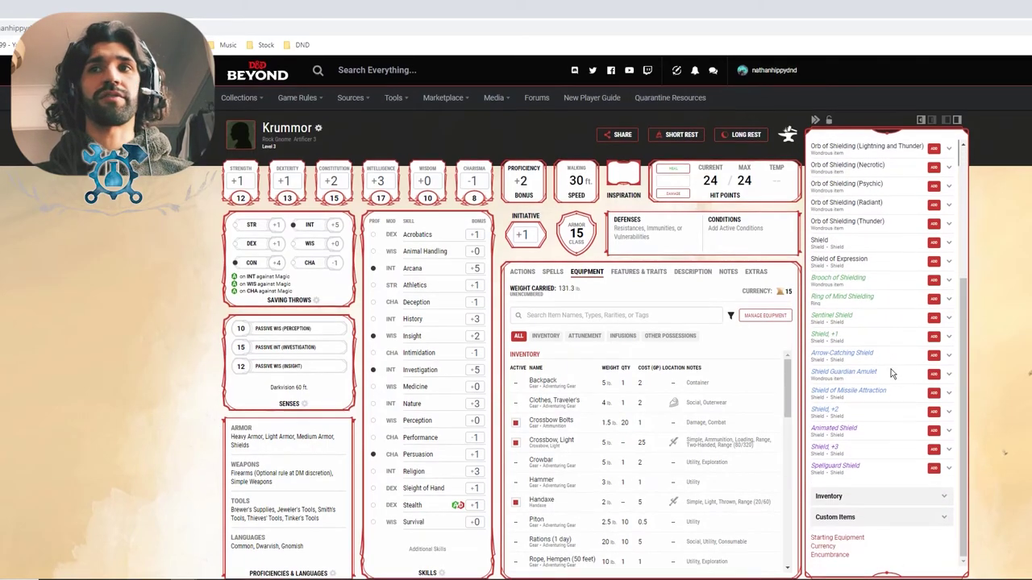
{"action": "scroll", "coordinate": [871, 471], "scroll_direction": "up", "scroll_amount": 3}
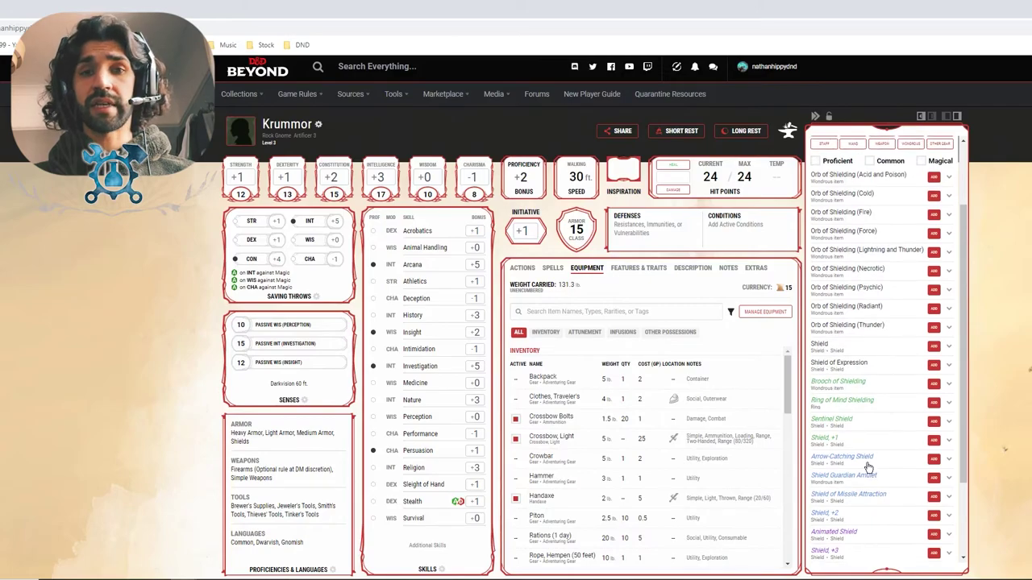
{"action": "scroll", "coordinate": [868, 468], "scroll_direction": "up", "scroll_amount": 3}
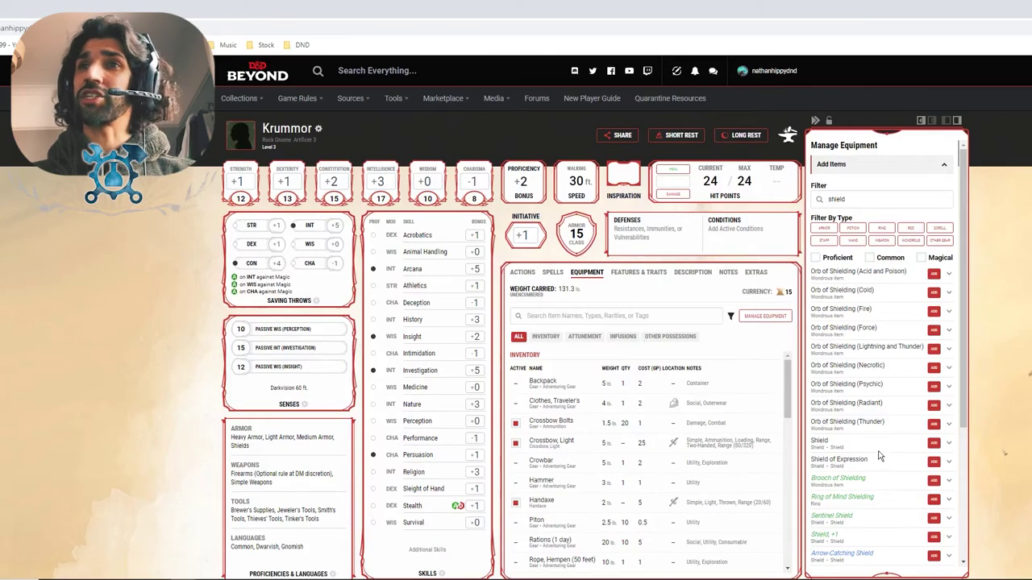
{"action": "left_click", "coordinate": [933, 444]}
{"action": "left_click", "coordinate": [614, 294]}
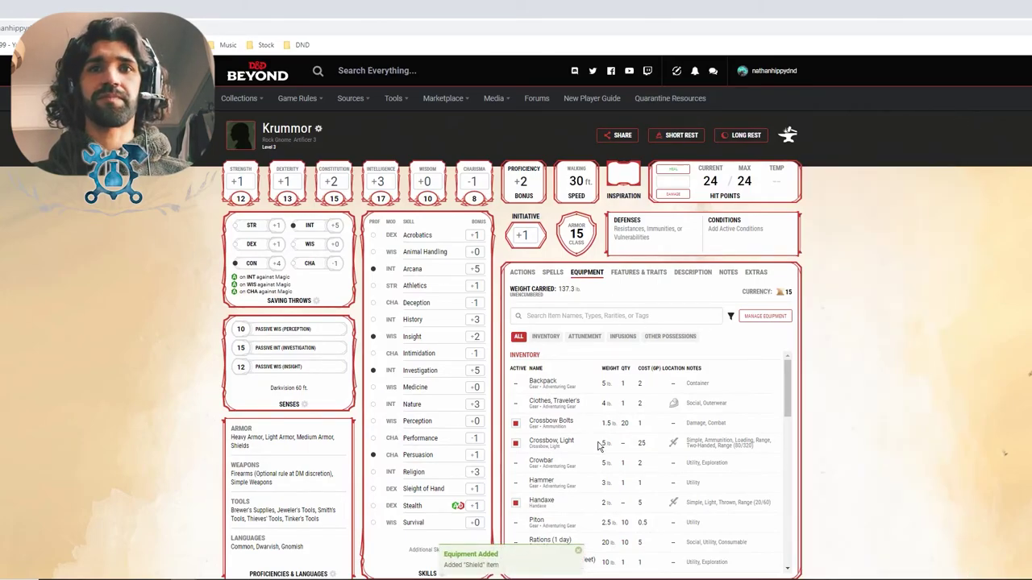
Scroll the inventory down toward the Shield row
{"action": "scroll", "coordinate": [593, 441], "scroll_direction": "down", "scroll_amount": 4}
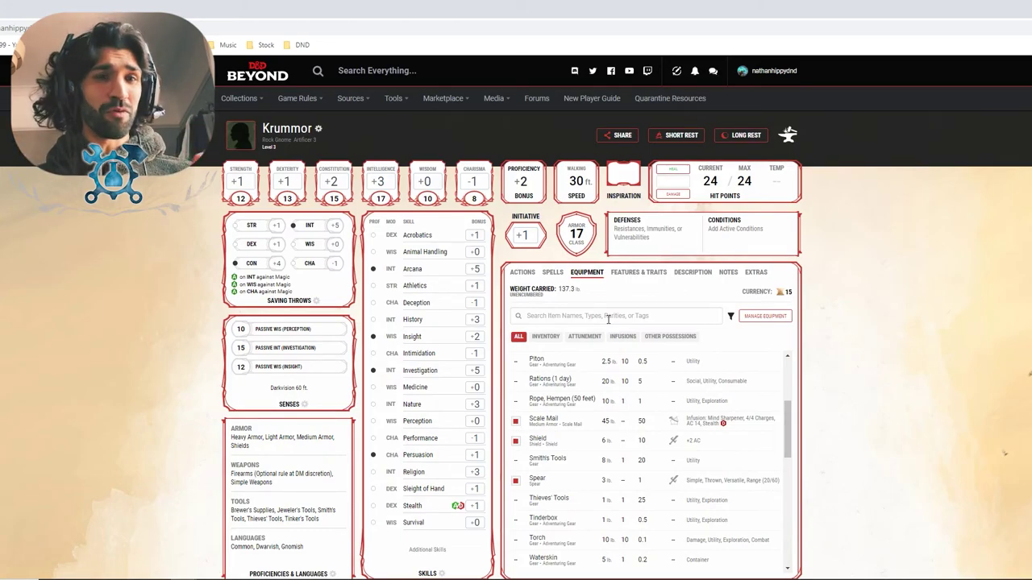
Apply the Enhanced Defense infusion to the existing Shield from the Infusions list
{"action": "left_click", "coordinate": [633, 273]}
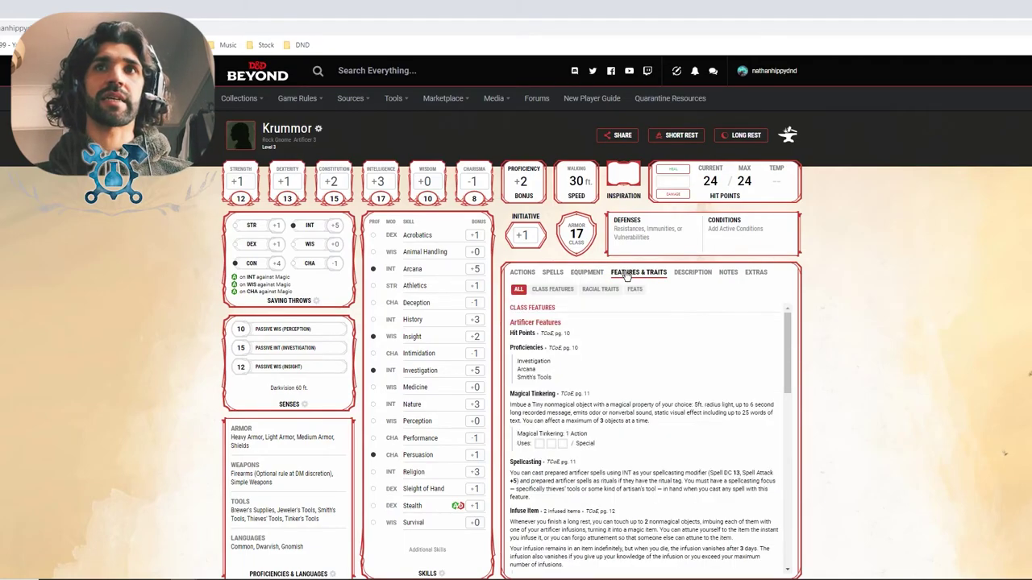
{"action": "left_click", "coordinate": [587, 272]}
{"action": "scroll", "coordinate": [584, 403], "scroll_direction": "down", "scroll_amount": 5}
{"action": "scroll", "coordinate": [584, 423], "scroll_direction": "down", "scroll_amount": 6}
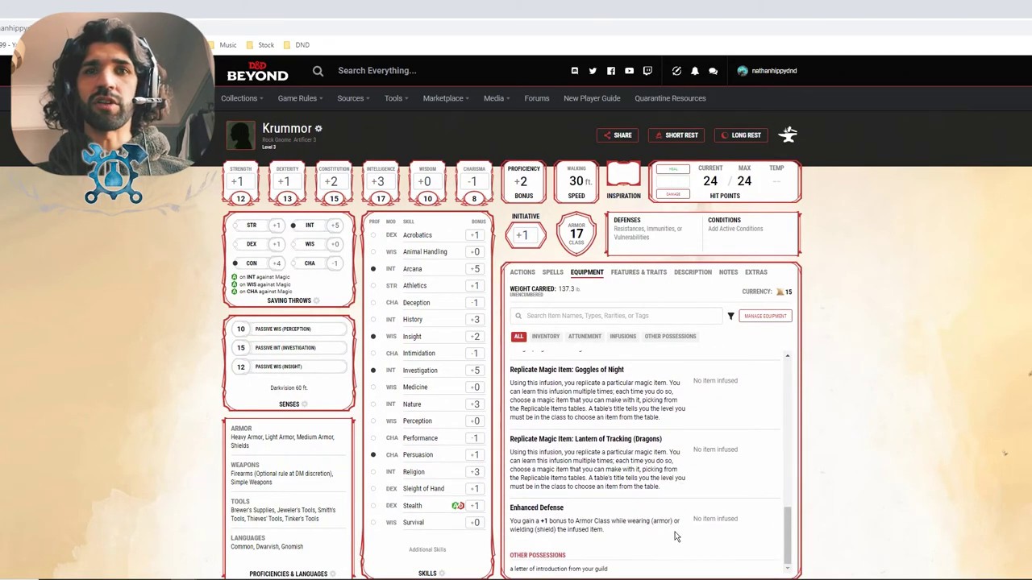
{"action": "left_click", "coordinate": [672, 534]}
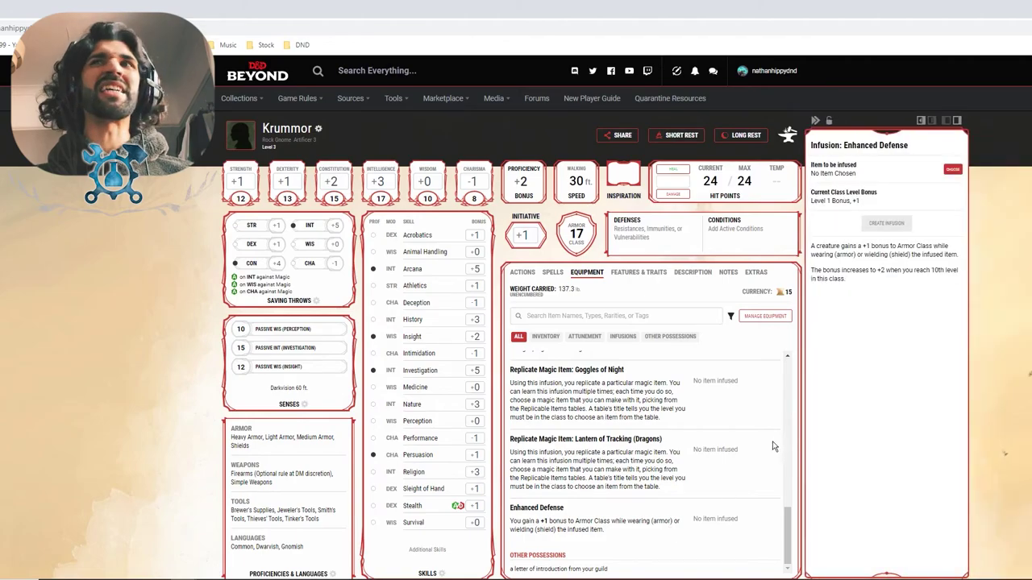
{"action": "left_click", "coordinate": [949, 171]}
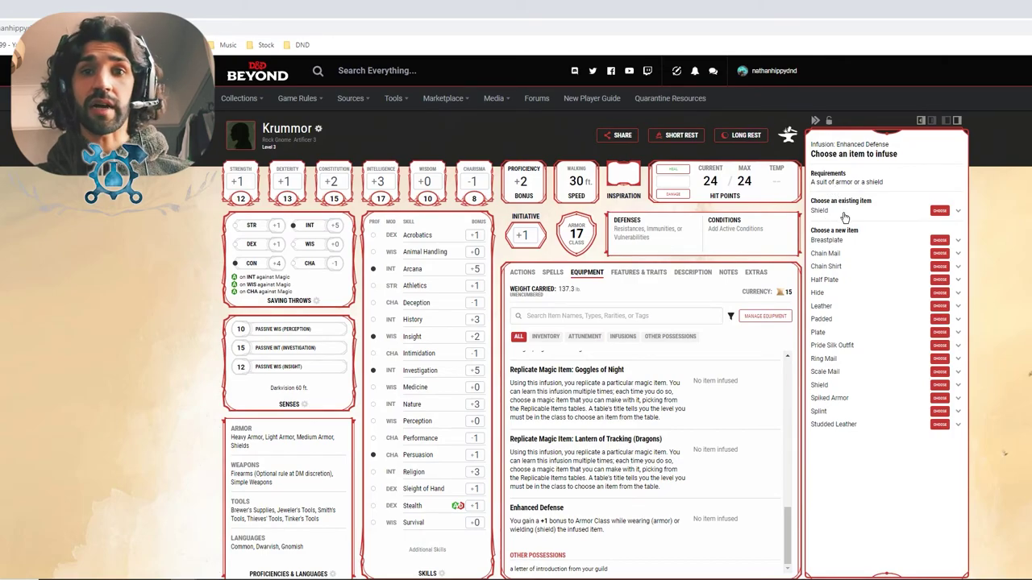
{"action": "left_click", "coordinate": [939, 211]}
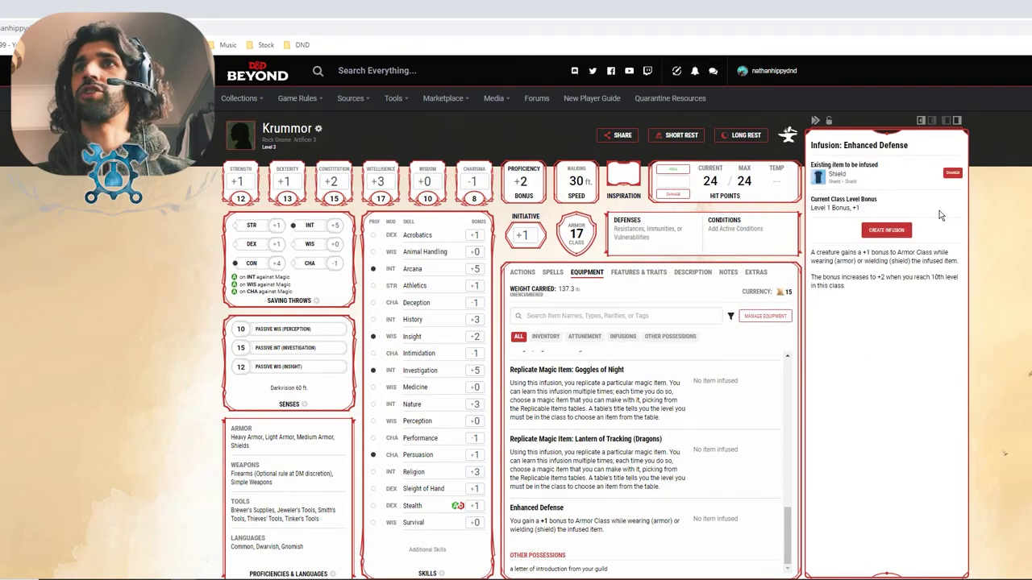
{"action": "left_click", "coordinate": [890, 230]}
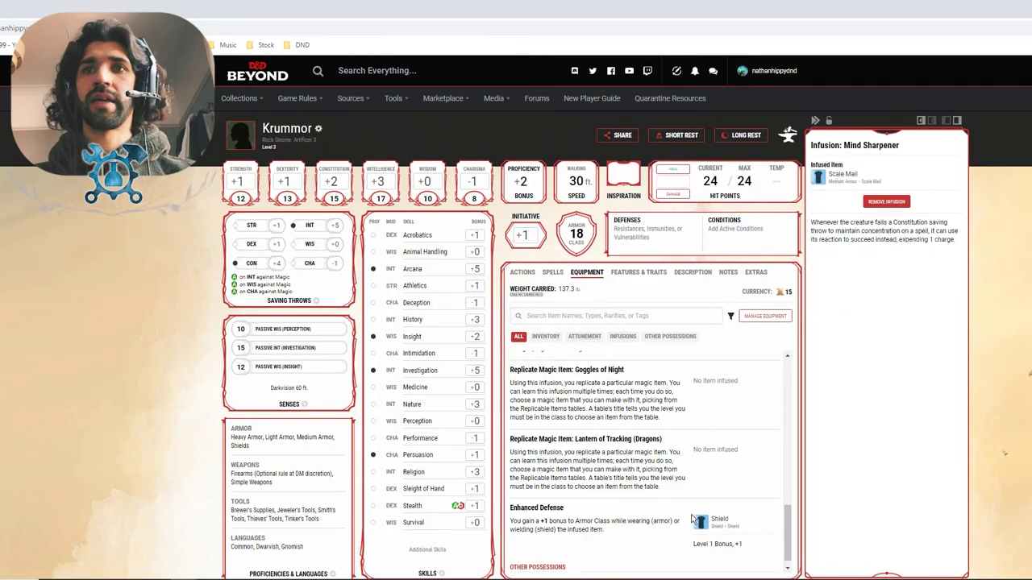
Review the Armor Class 18 breakdown and the Shield's item details
{"action": "left_click", "coordinate": [592, 245]}
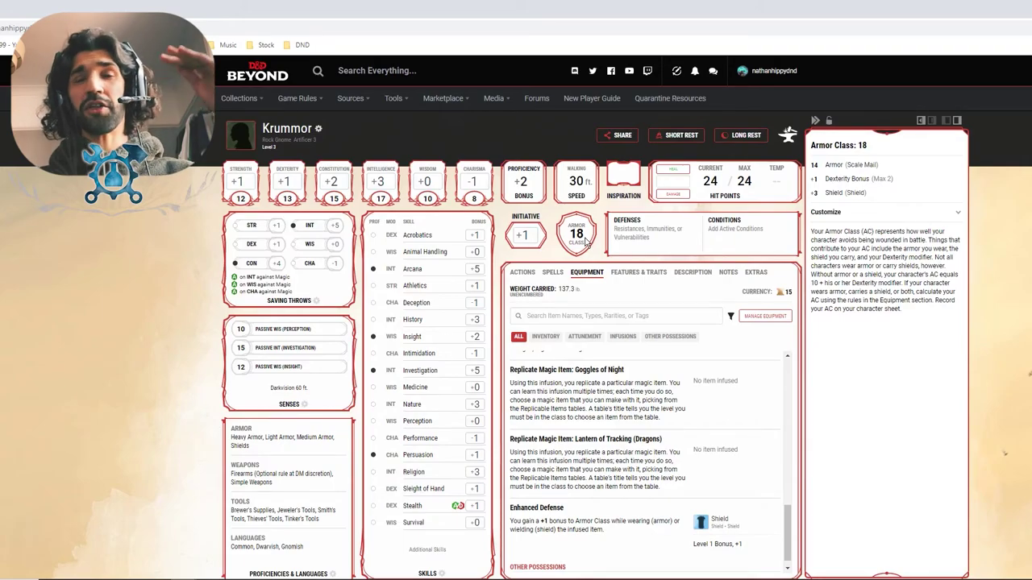
{"action": "scroll", "coordinate": [631, 446], "scroll_direction": "up", "scroll_amount": 6}
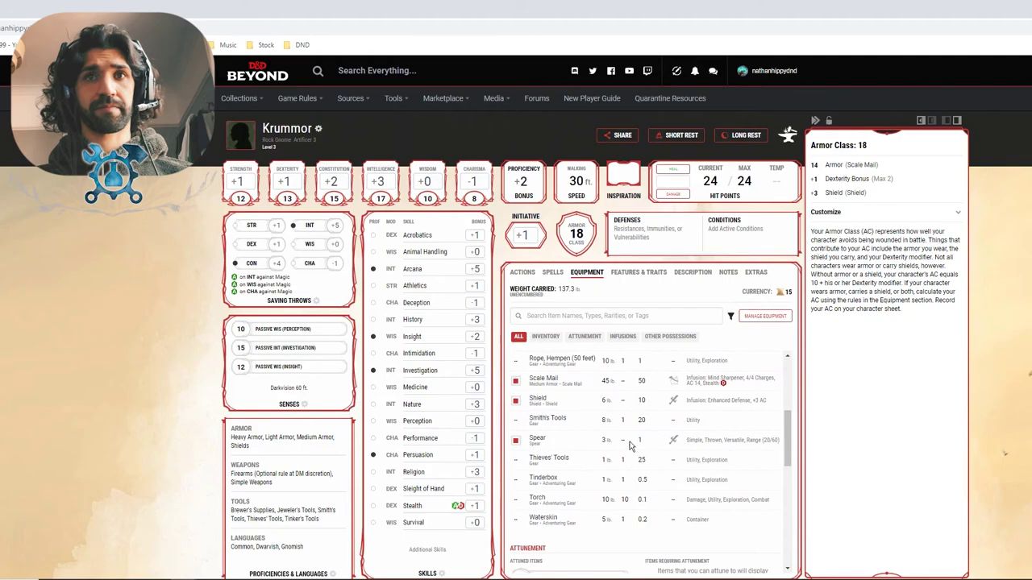
{"action": "left_click", "coordinate": [584, 401]}
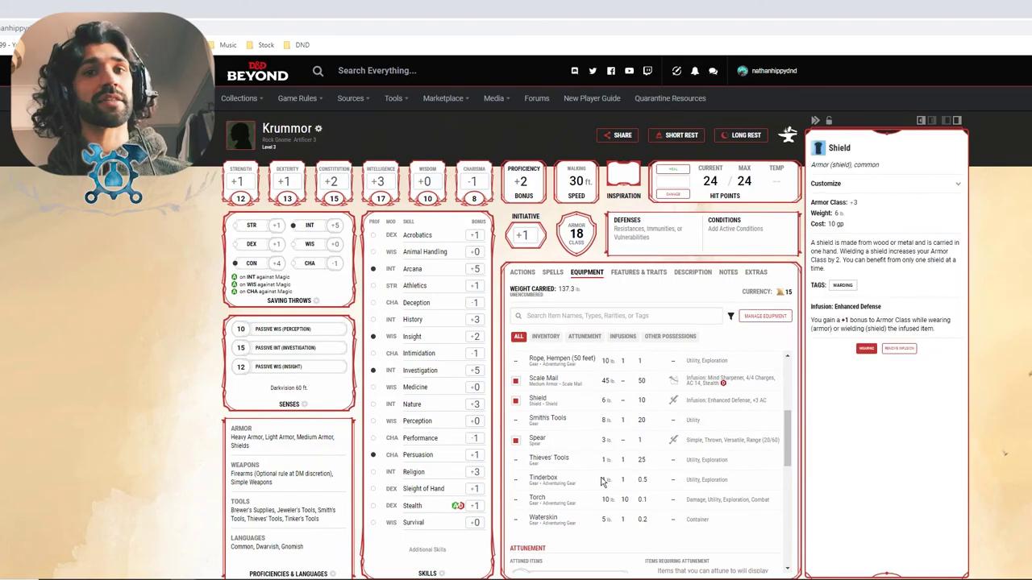
{"action": "scroll", "coordinate": [595, 464], "scroll_direction": "up", "scroll_amount": 5}
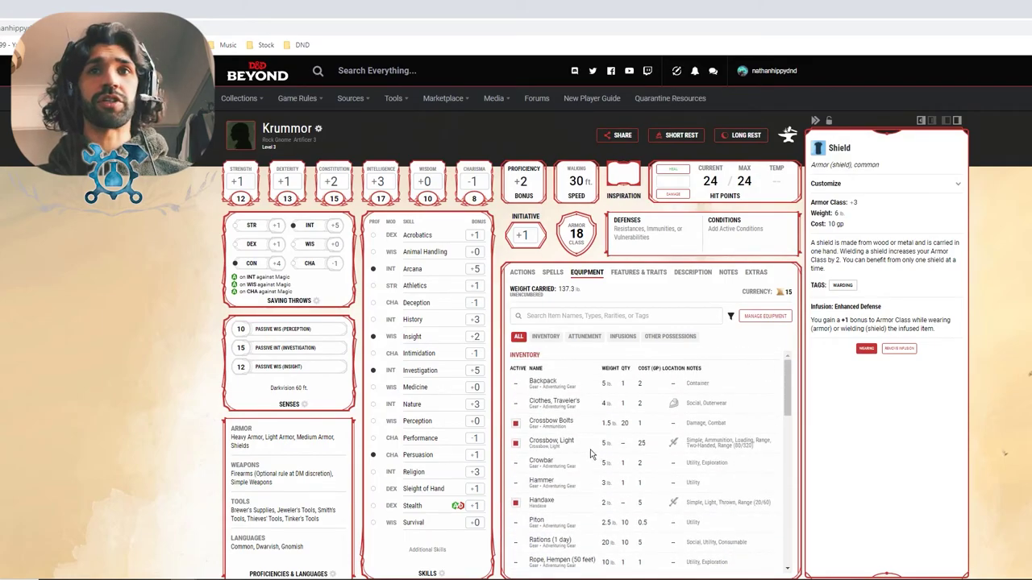
{"action": "left_click", "coordinate": [613, 295]}
Browse the Spells, Actions and Features & Traits tabs, then go to the character builder
{"action": "left_click", "coordinate": [553, 273]}
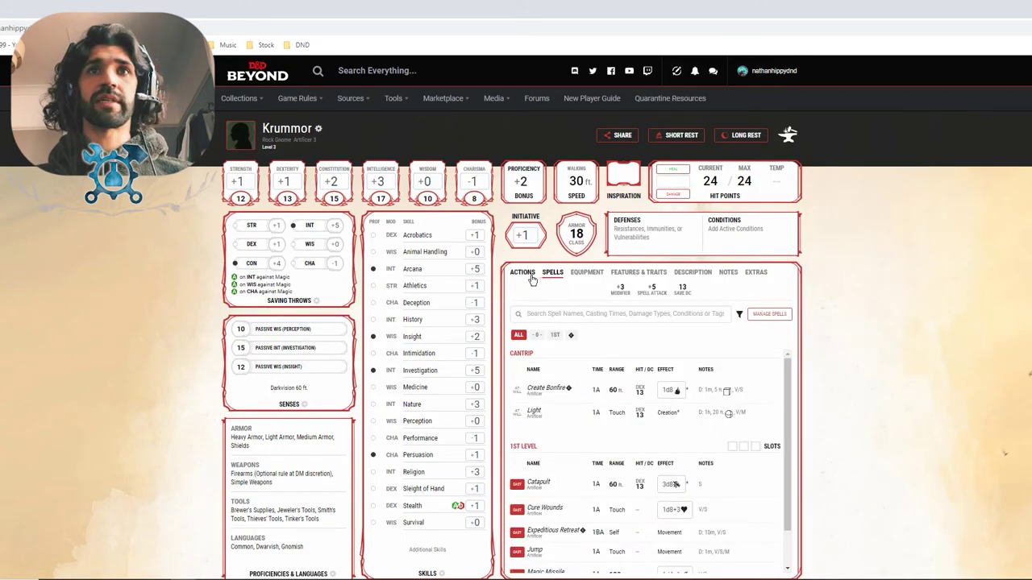
{"action": "left_click", "coordinate": [528, 274]}
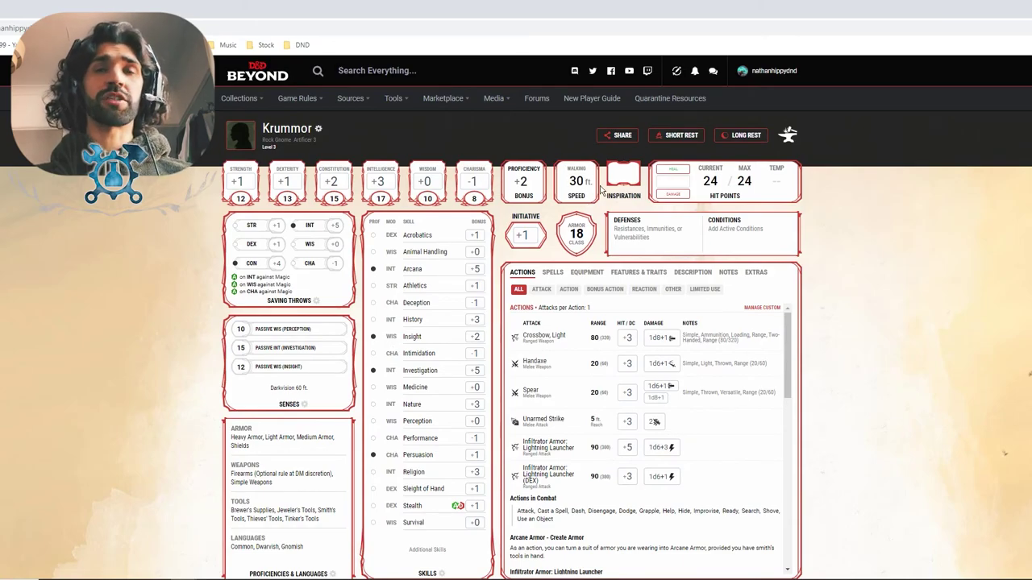
{"action": "left_click", "coordinate": [628, 274]}
{"action": "scroll", "coordinate": [614, 391], "scroll_direction": "down", "scroll_amount": 5}
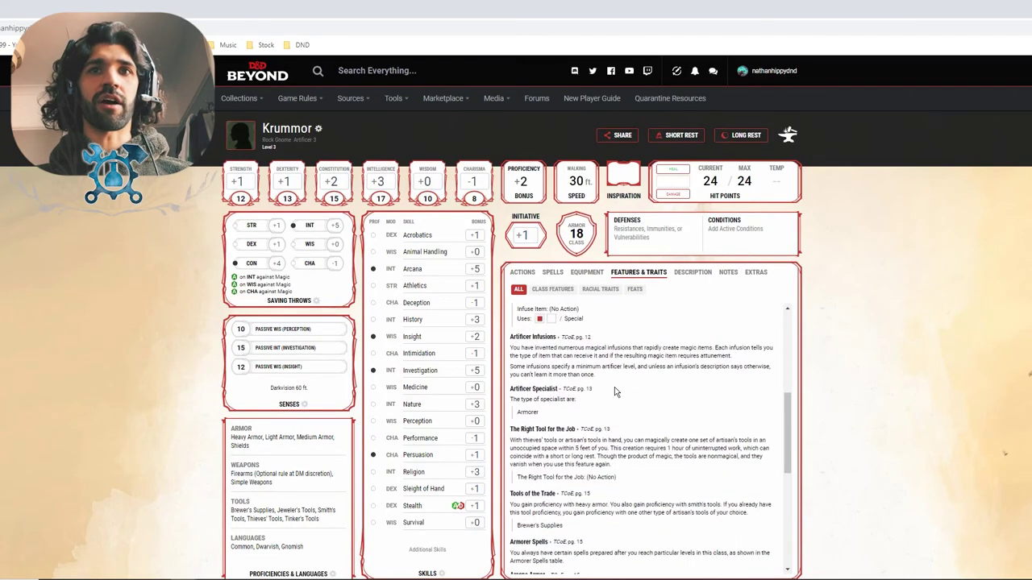
{"action": "scroll", "coordinate": [616, 395], "scroll_direction": "down", "scroll_amount": 4}
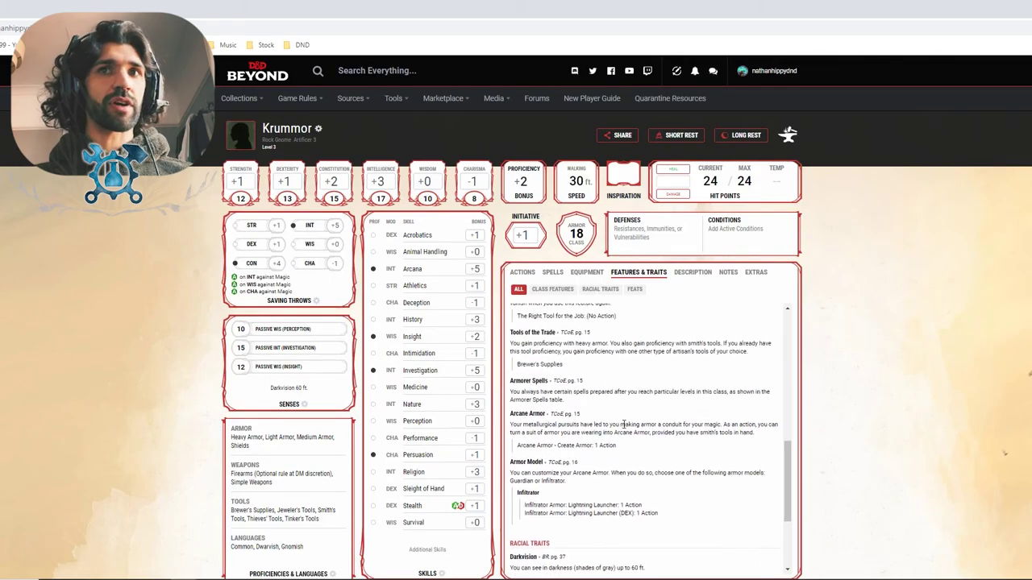
{"action": "scroll", "coordinate": [628, 460], "scroll_direction": "down", "scroll_amount": 3}
{"action": "left_click", "coordinate": [522, 272]}
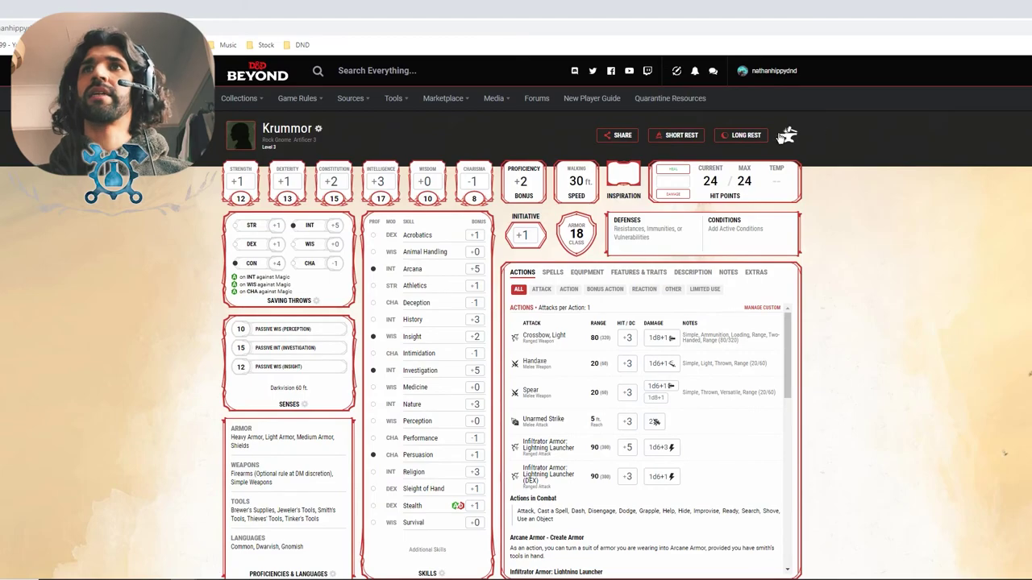
{"action": "left_click", "coordinate": [787, 137]}
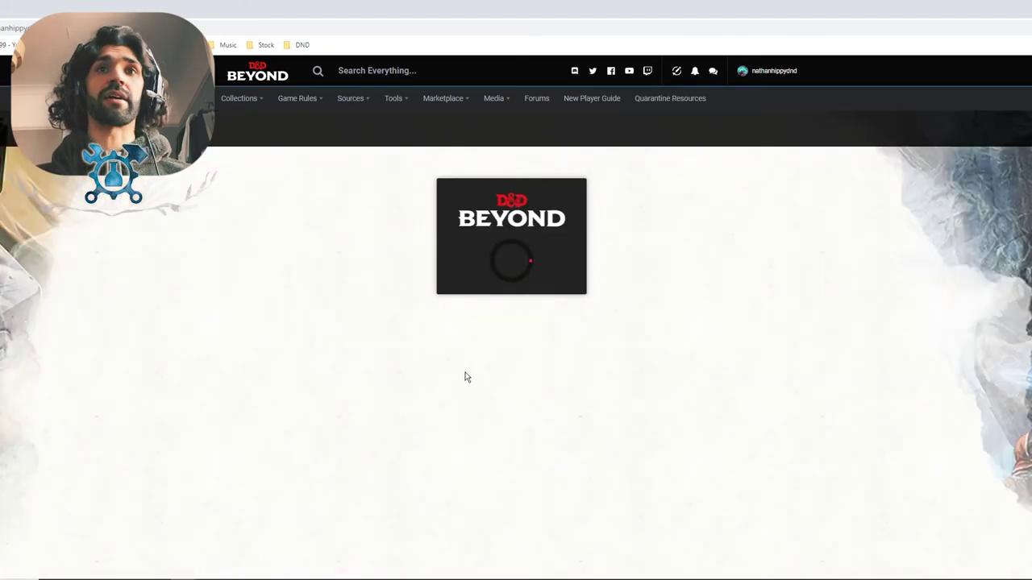
Expand and read the full Arcane Armor feature on the Class page
{"action": "scroll", "coordinate": [371, 368], "scroll_direction": "down", "scroll_amount": 5}
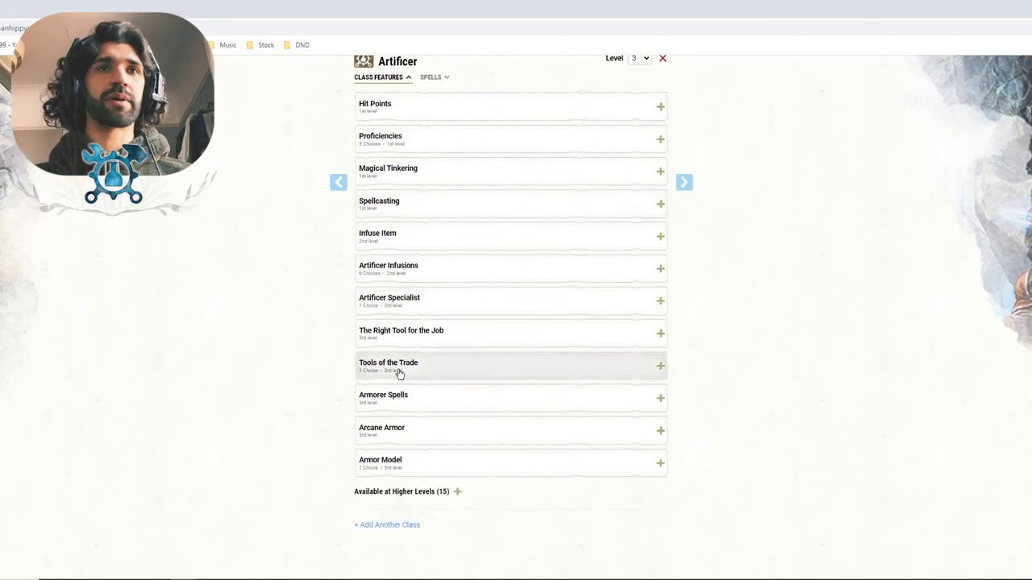
{"action": "left_click", "coordinate": [391, 332]}
{"action": "left_click", "coordinate": [390, 405]}
{"action": "left_click", "coordinate": [455, 339]}
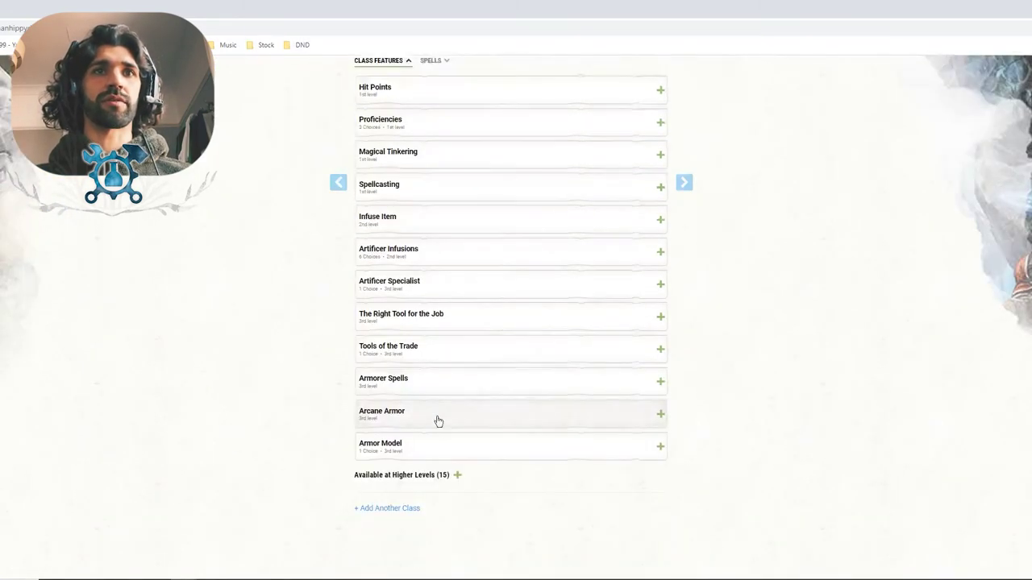
Select Guardian in the Armor Model dropdown, read its description, and collapse the section
{"action": "left_click", "coordinate": [439, 439]}
{"action": "scroll", "coordinate": [459, 402], "scroll_direction": "down", "scroll_amount": 3}
{"action": "left_click", "coordinate": [459, 369]}
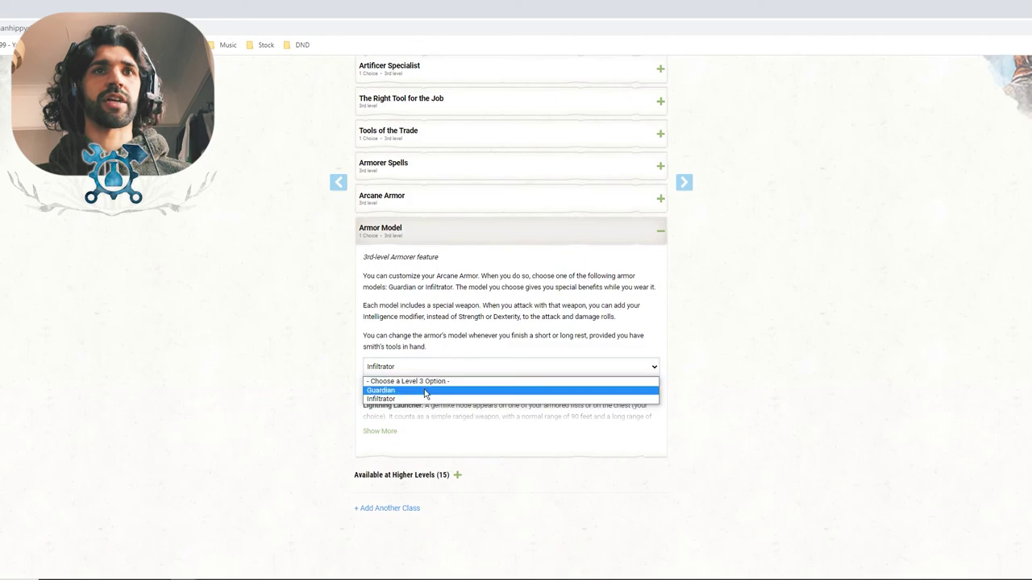
{"action": "left_click", "coordinate": [427, 391]}
{"action": "left_click", "coordinate": [380, 432]}
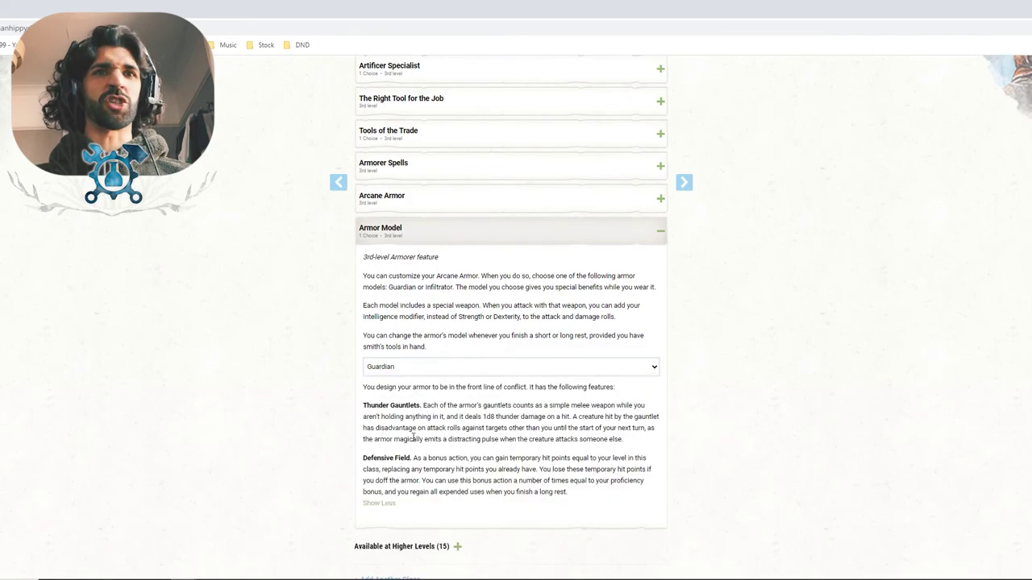
{"action": "left_click", "coordinate": [601, 233]}
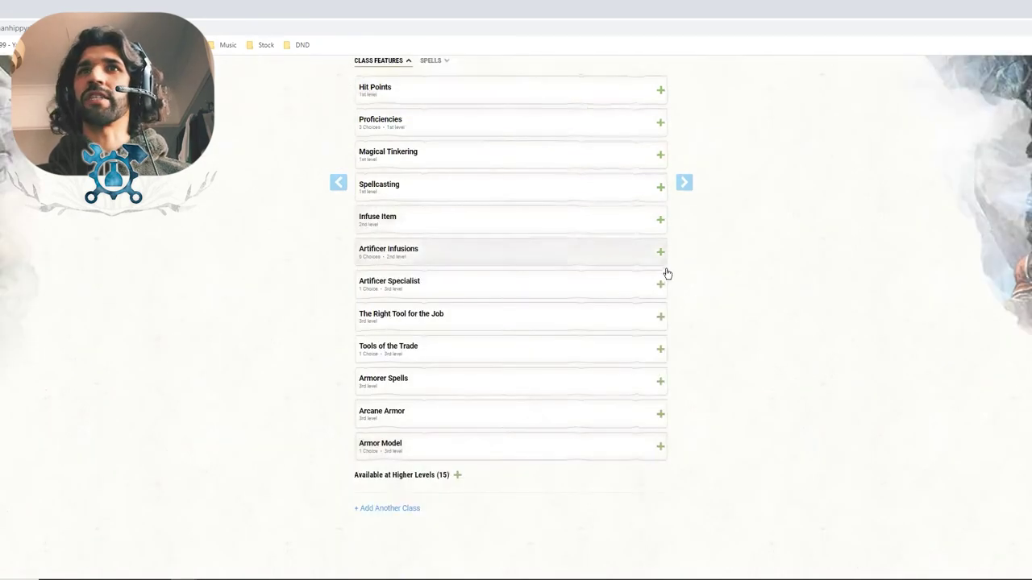
{"action": "scroll", "coordinate": [685, 242], "scroll_direction": "up", "scroll_amount": 3}
Switch from the builder back to the character sheet view
{"action": "left_click", "coordinate": [682, 131]}
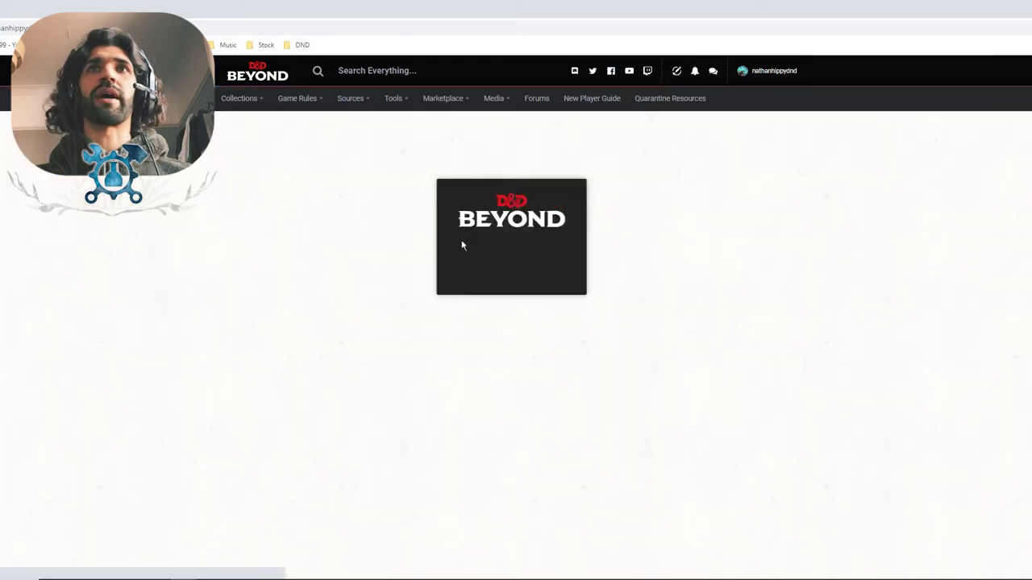